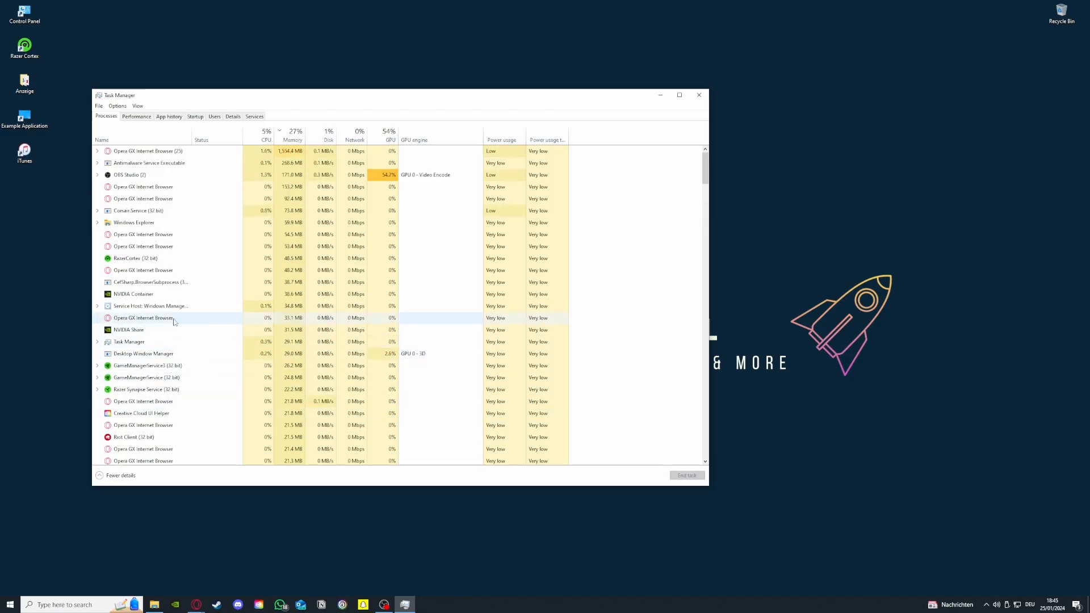
- Check the End task option for an Opera GX Internet Browser process without ending it
{"action": "left_click", "coordinate": [154, 236]}
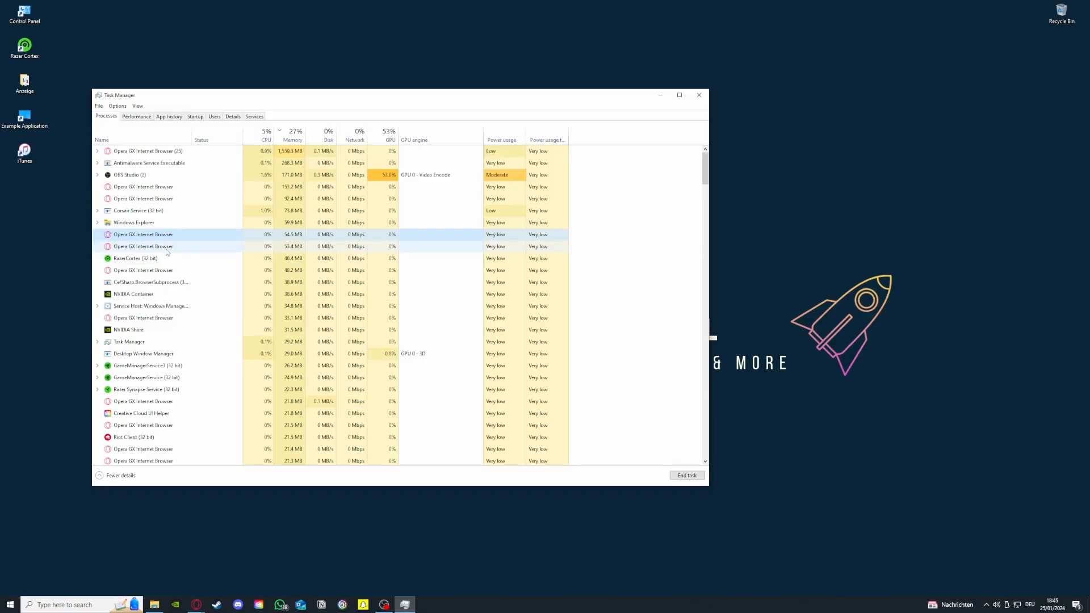
{"action": "right_click", "coordinate": [174, 235]}
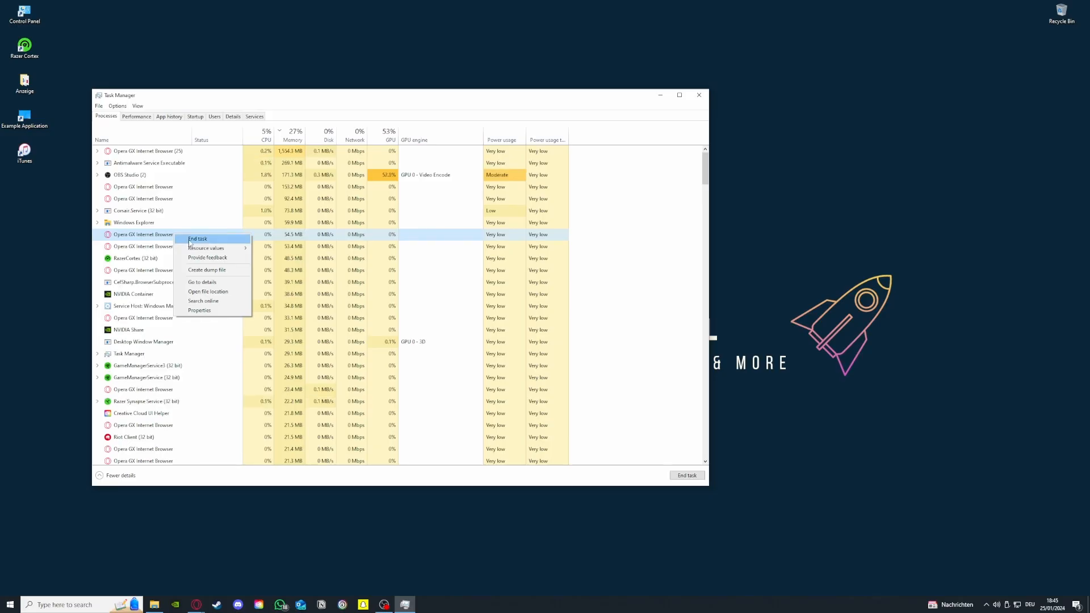
{"action": "left_click", "coordinate": [623, 476]}
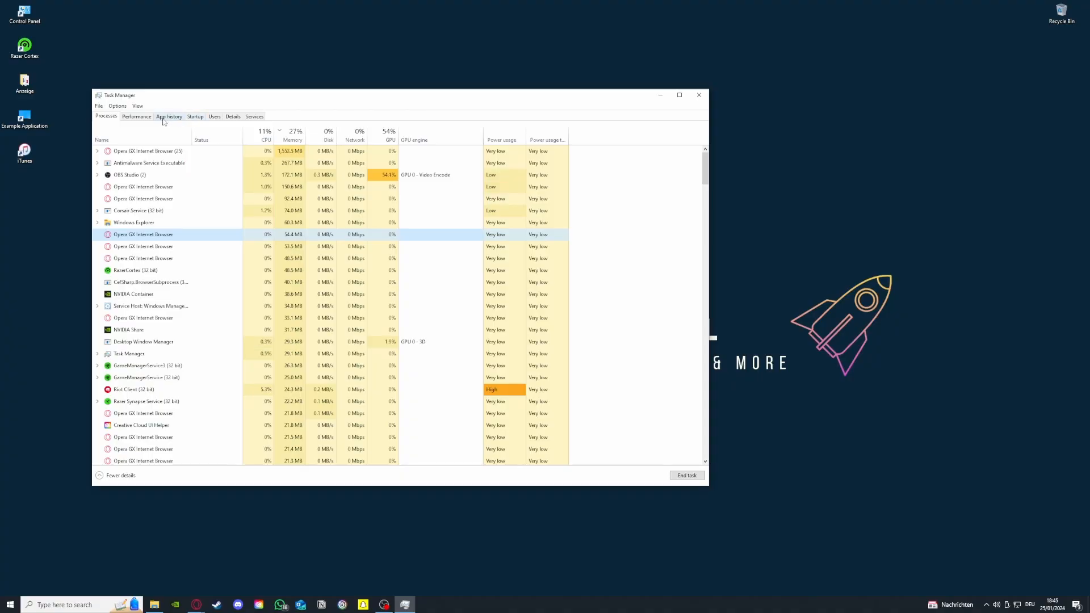
- Check the Disable option of the Opera GX Internet Browser startup entry without applying it, and close Task Manager
{"action": "left_click", "coordinate": [189, 117]}
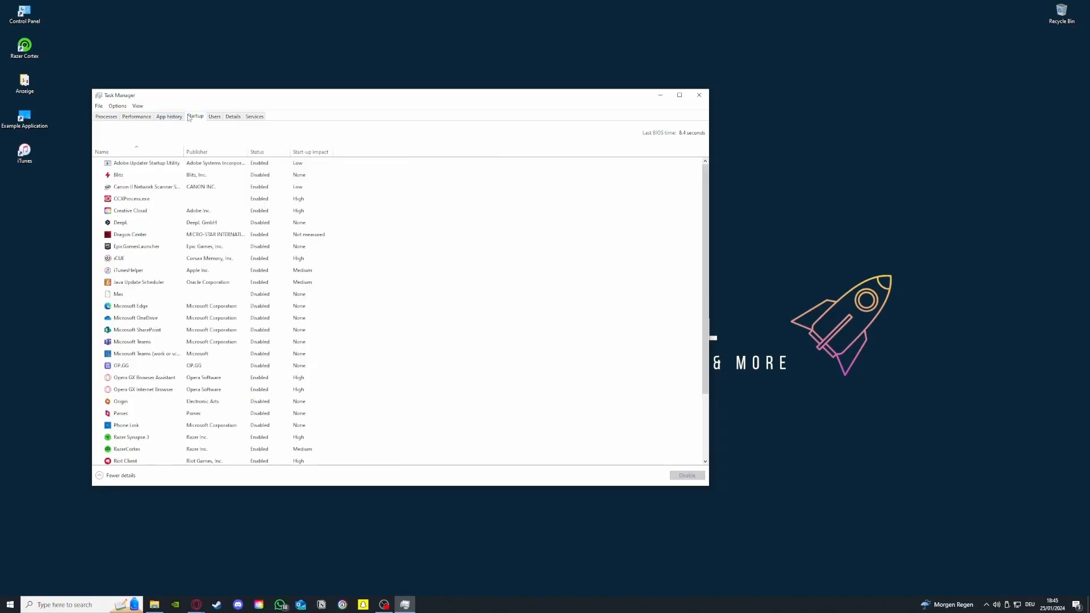
{"action": "scroll", "coordinate": [312, 275], "scroll_direction": "down", "scroll_amount": 3}
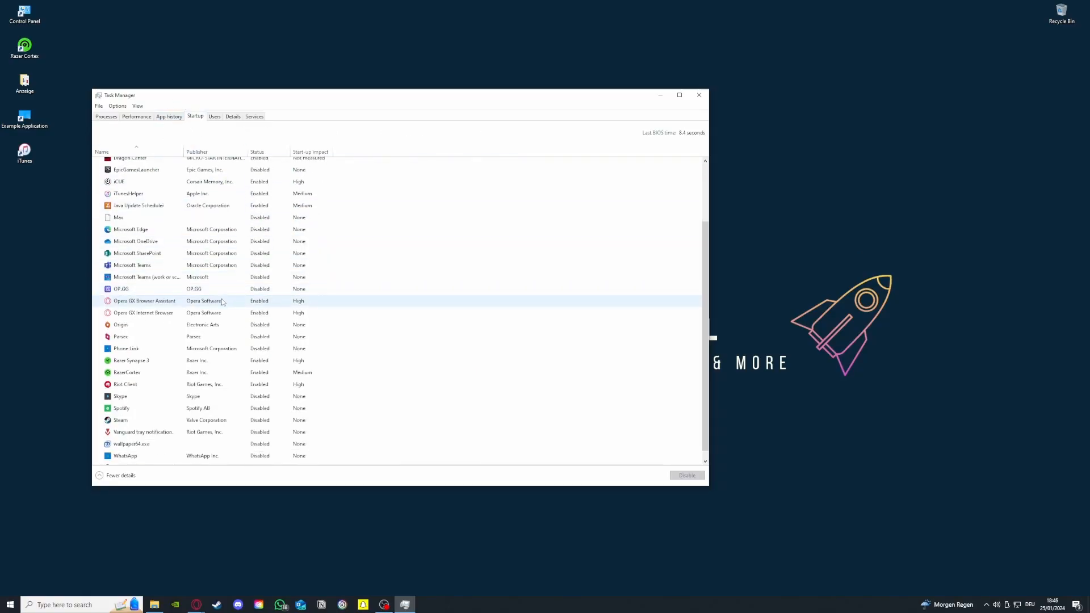
{"action": "left_click", "coordinate": [162, 305]}
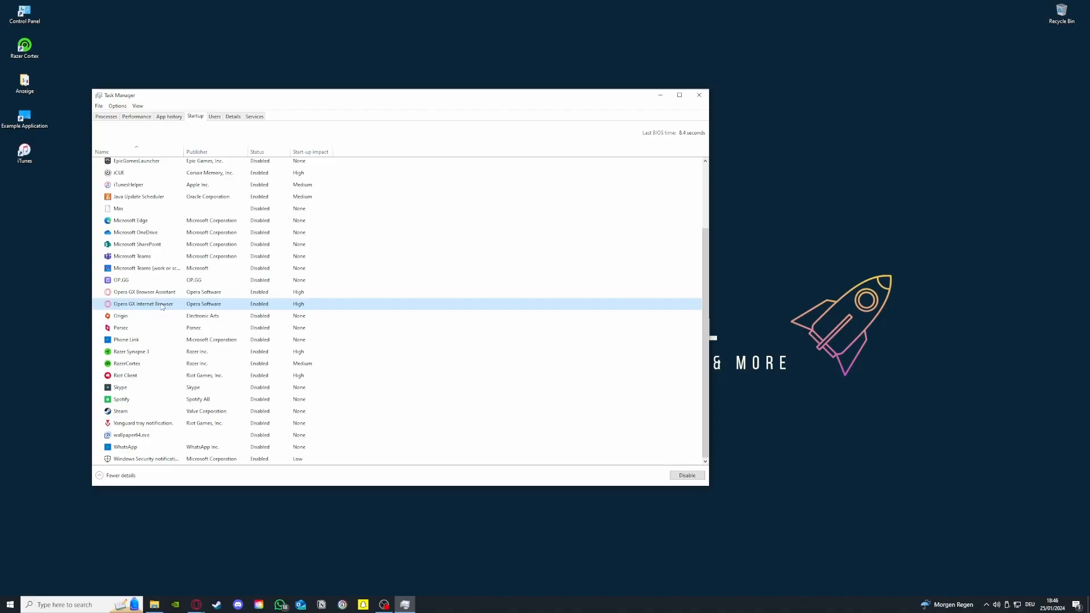
{"action": "right_click", "coordinate": [168, 303]}
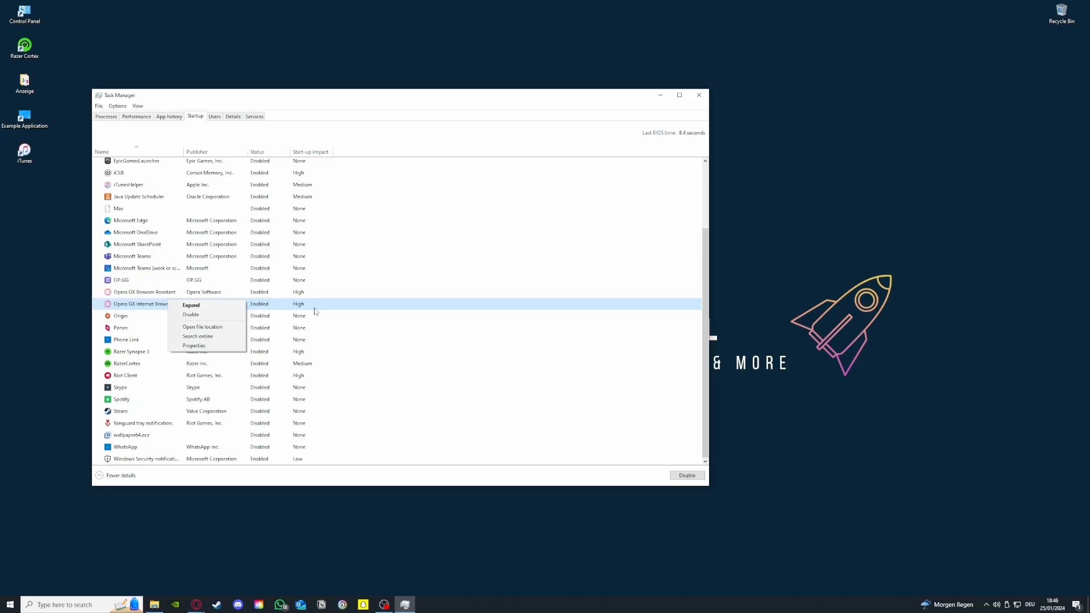
{"action": "left_click", "coordinate": [460, 329]}
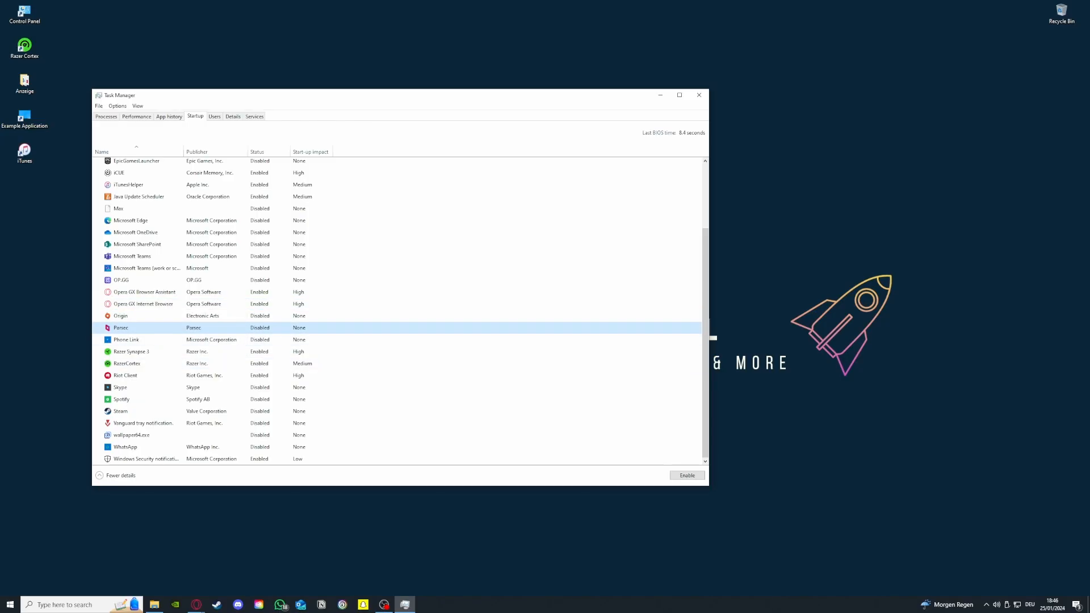
{"action": "left_click", "coordinate": [699, 94]}
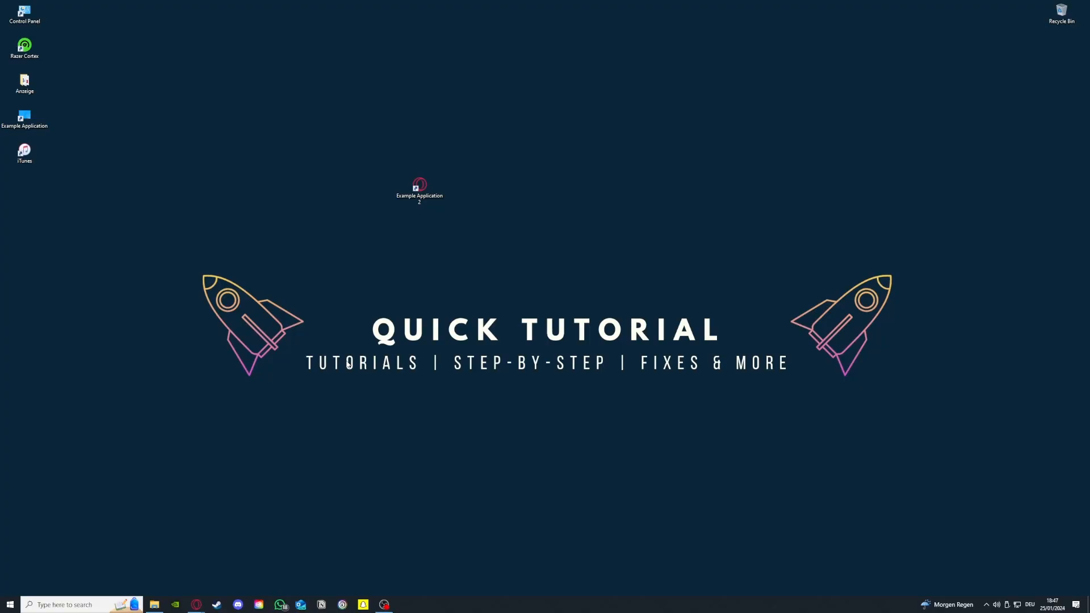
- Search Windows for "disk clean" and open Disk Clean-up
{"action": "key", "text": "super+s"}
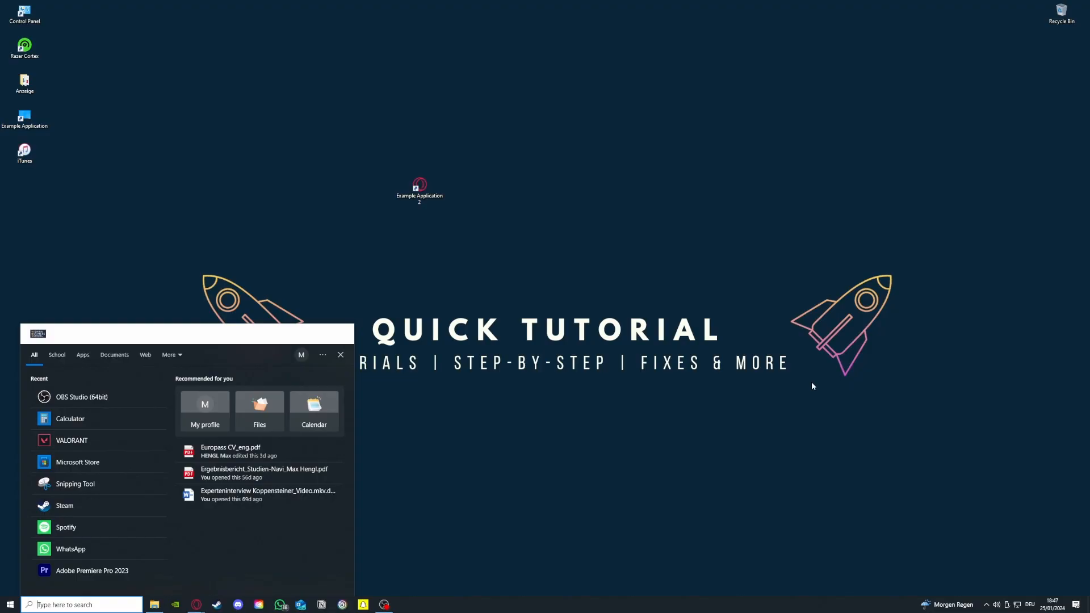
{"action": "type", "text": "disk"}
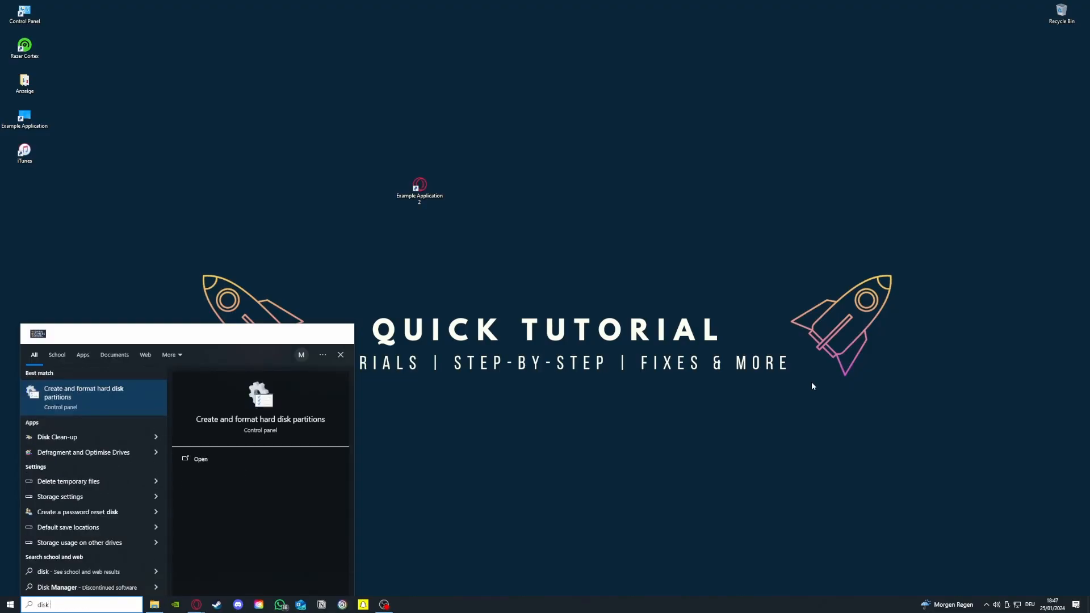
{"action": "type", "text": " clean"}
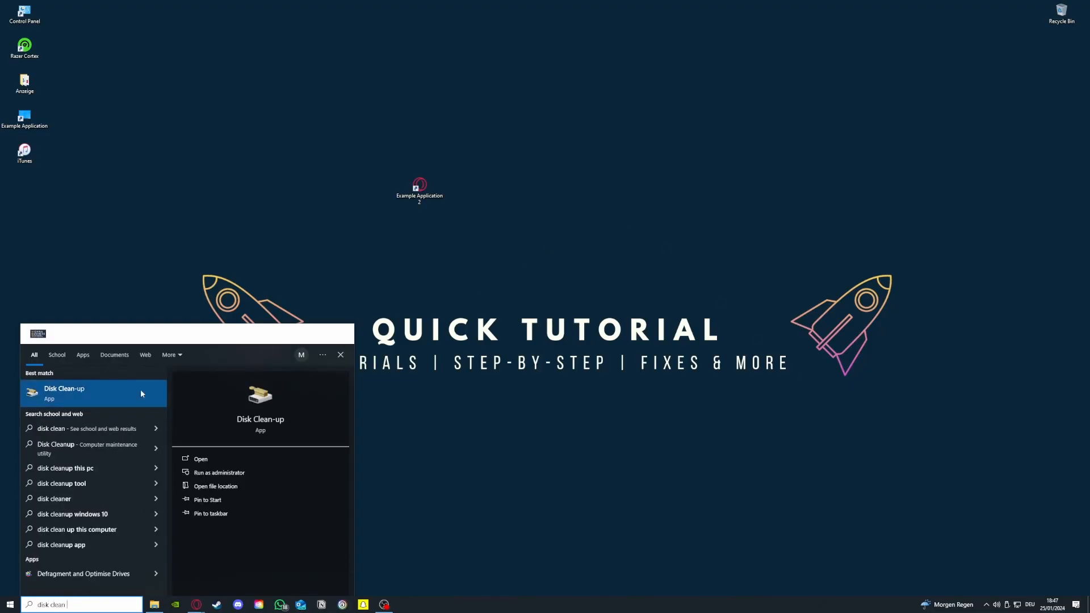
{"action": "left_click", "coordinate": [140, 398]}
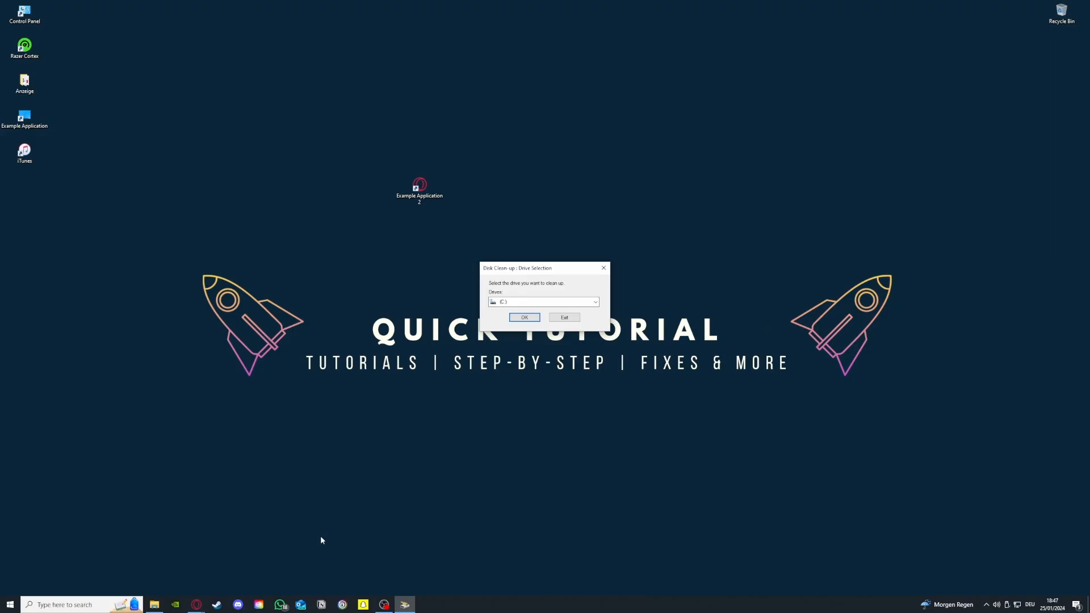
- Try the (C:) and Volume (D:) choices in the Disk Clean-up drive selection, and close it without cleaning
{"action": "left_click", "coordinate": [539, 301]}
{"action": "left_click", "coordinate": [542, 321]}
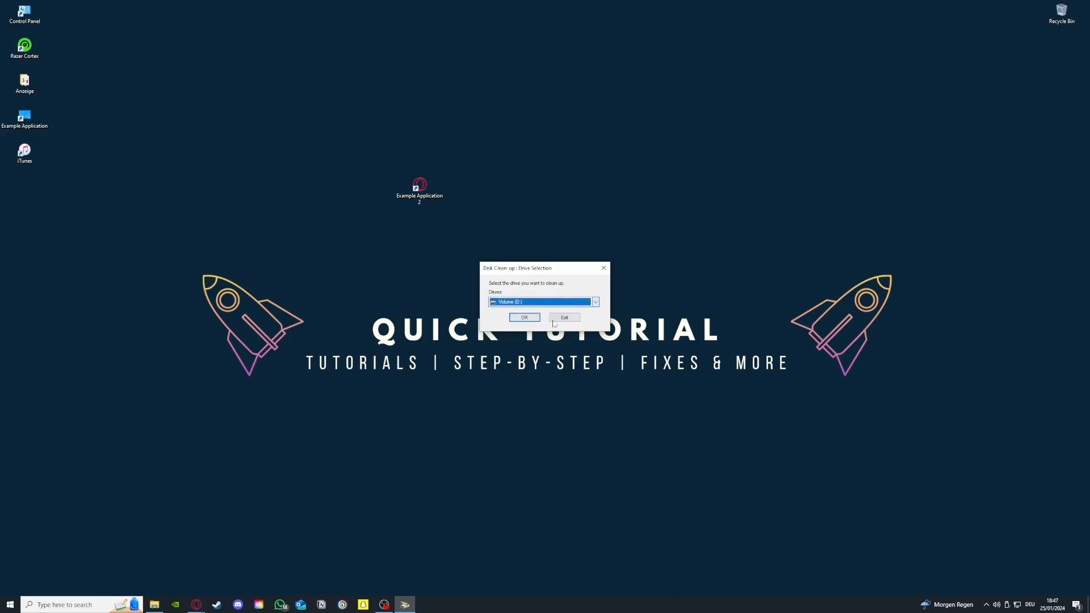
{"action": "left_click", "coordinate": [545, 306]}
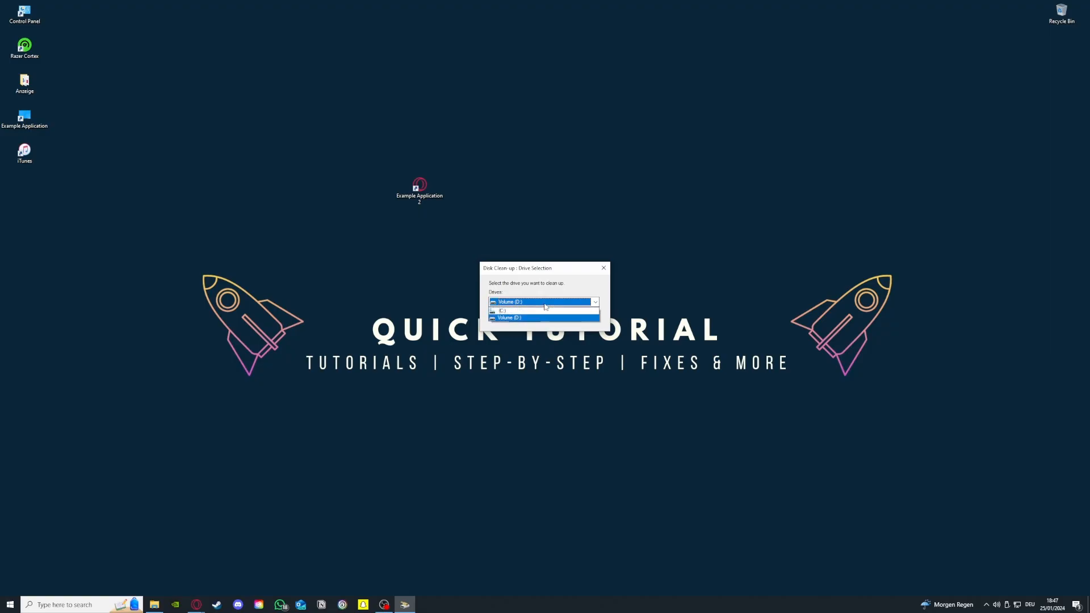
{"action": "left_click", "coordinate": [537, 310]}
{"action": "left_click", "coordinate": [536, 303]}
{"action": "left_click", "coordinate": [541, 320]}
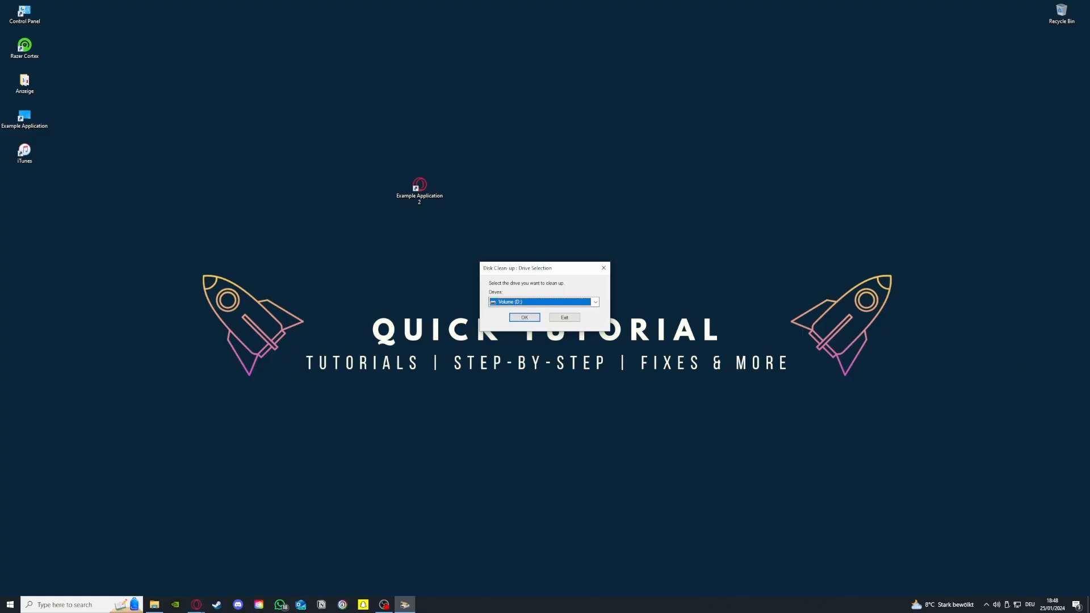
{"action": "left_click", "coordinate": [603, 268]}
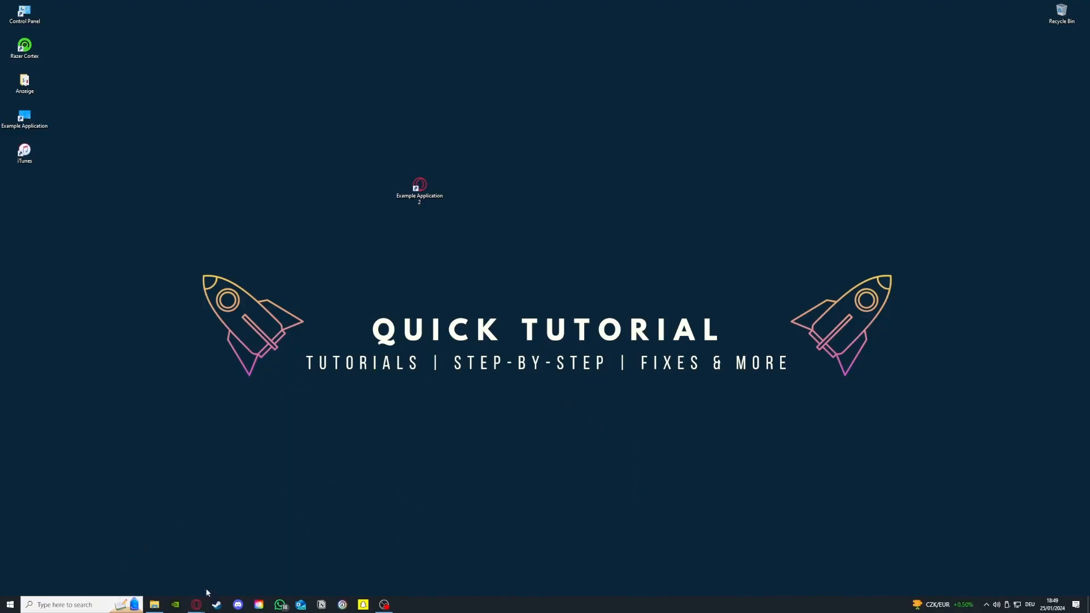
- Search Windows for "prog", open Add or remove programs, and move the Settings window to the middle of the desktop
{"action": "left_click", "coordinate": [59, 606]}
{"action": "type", "text": "prog"}
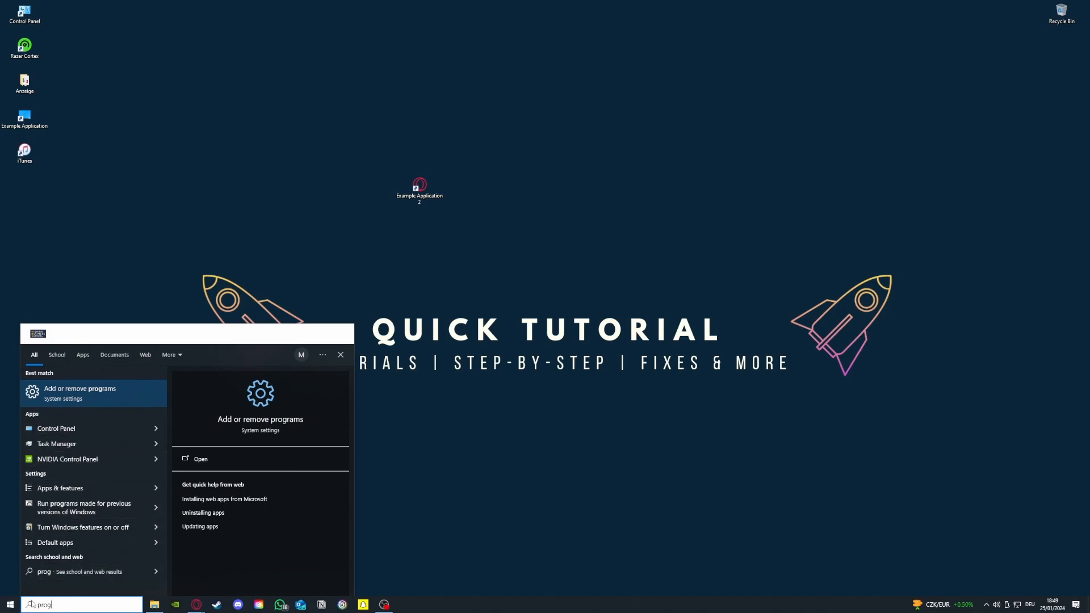
{"action": "left_click", "coordinate": [54, 398]}
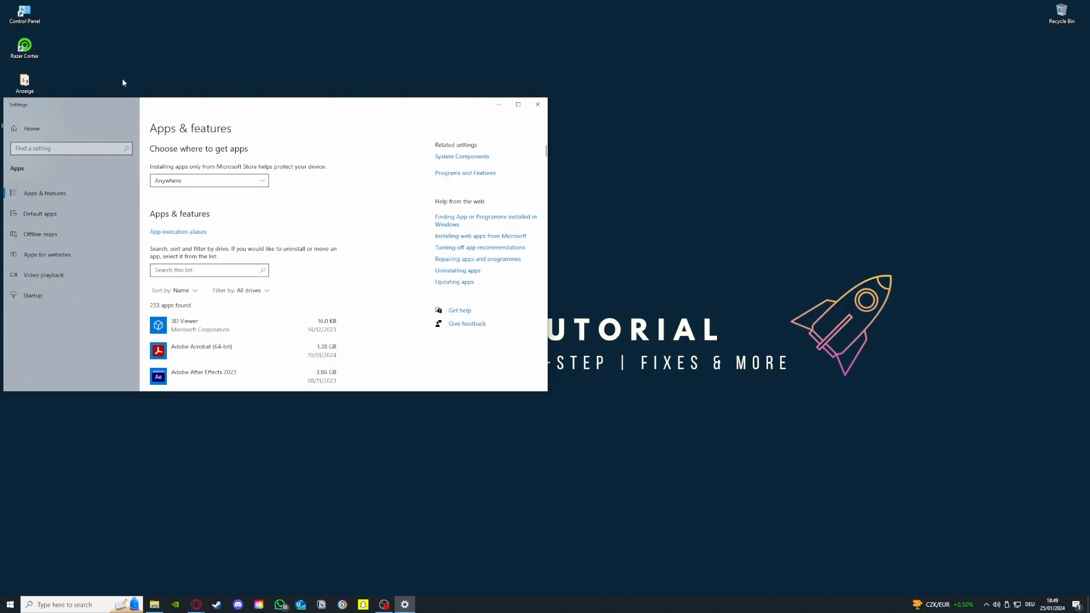
{"action": "left_click_drag", "start_coordinate": [134, 105], "coordinate": [494, 126]}
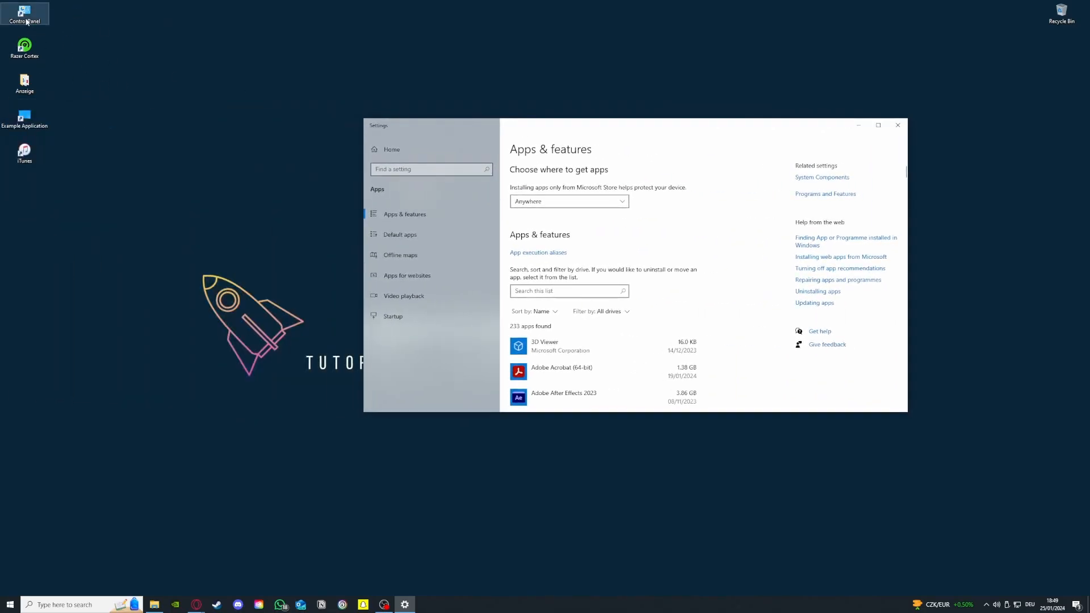
- Open Control Panel while keeping the Apps & features settings open
{"action": "left_click", "coordinate": [105, 603]}
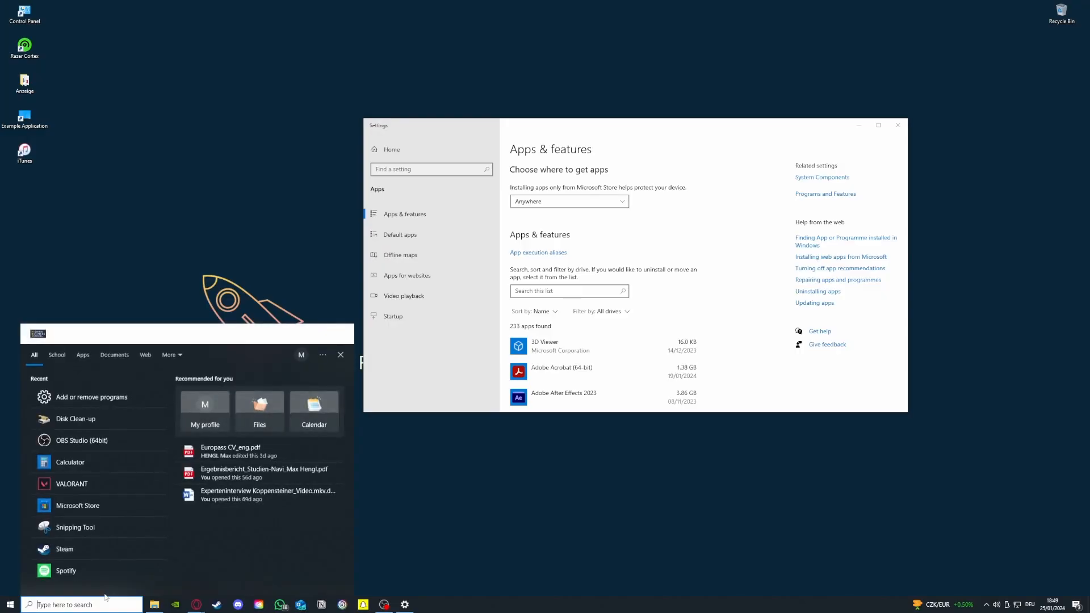
{"action": "type", "text": "x"}
{"action": "key", "text": "BackSpace"}
{"action": "type", "text": "con"}
{"action": "key", "text": "Return"}
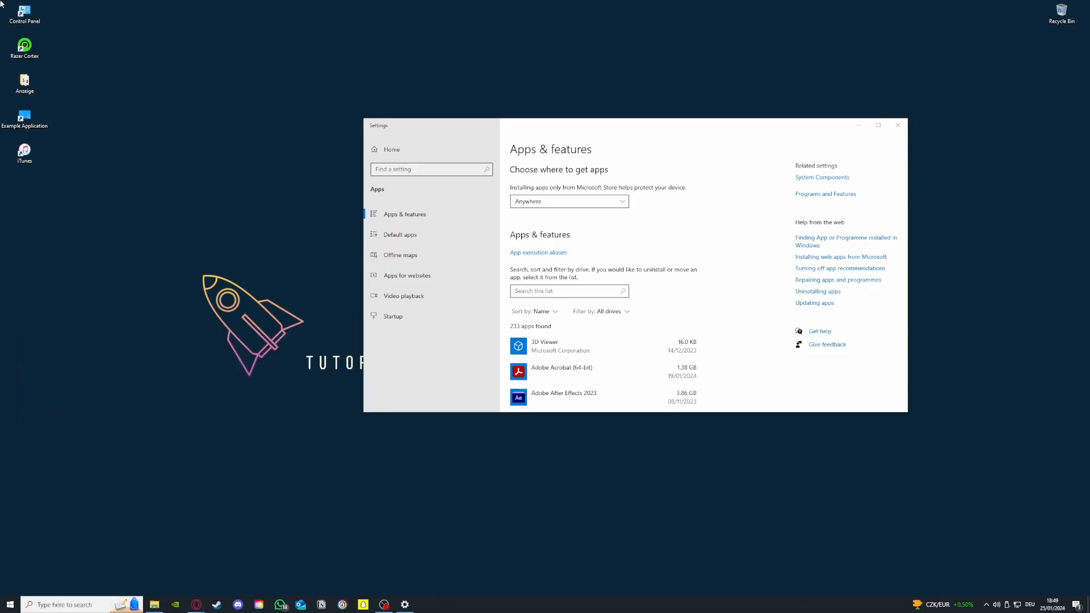
{"action": "double_click", "coordinate": [23, 14]}
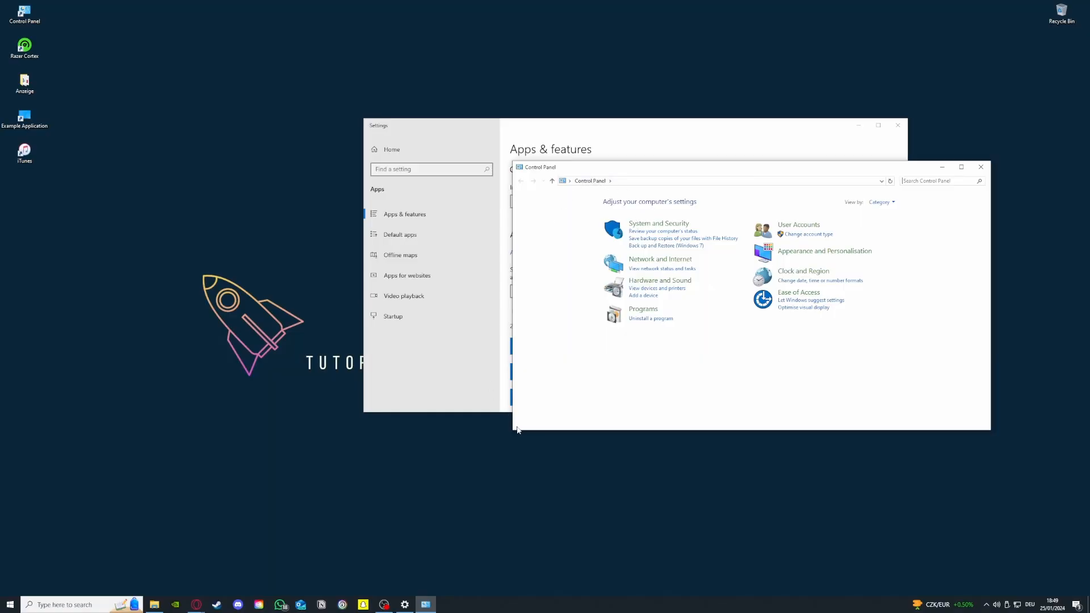
- Find Forts in Control Panel's list of installed programs, check its Uninstall option without running it, and minimise the window
{"action": "left_click", "coordinate": [645, 318]}
{"action": "scroll", "coordinate": [718, 312], "scroll_direction": "down", "scroll_amount": 2}
{"action": "scroll", "coordinate": [717, 312], "scroll_direction": "down", "scroll_amount": 20}
{"action": "left_click", "coordinate": [681, 327]}
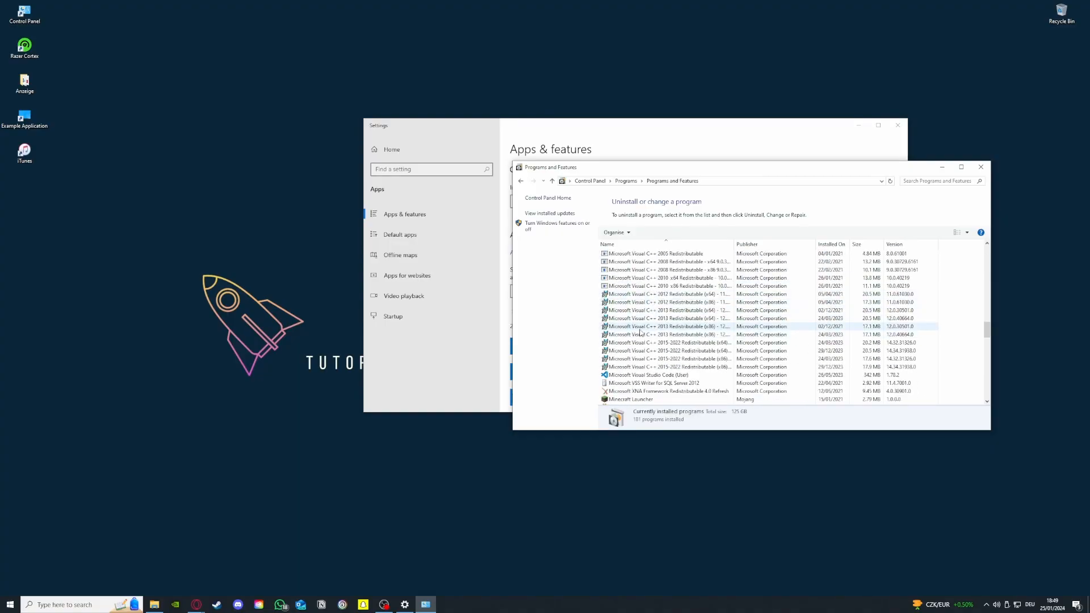
{"action": "scroll", "coordinate": [628, 331], "scroll_direction": "up", "scroll_amount": 15}
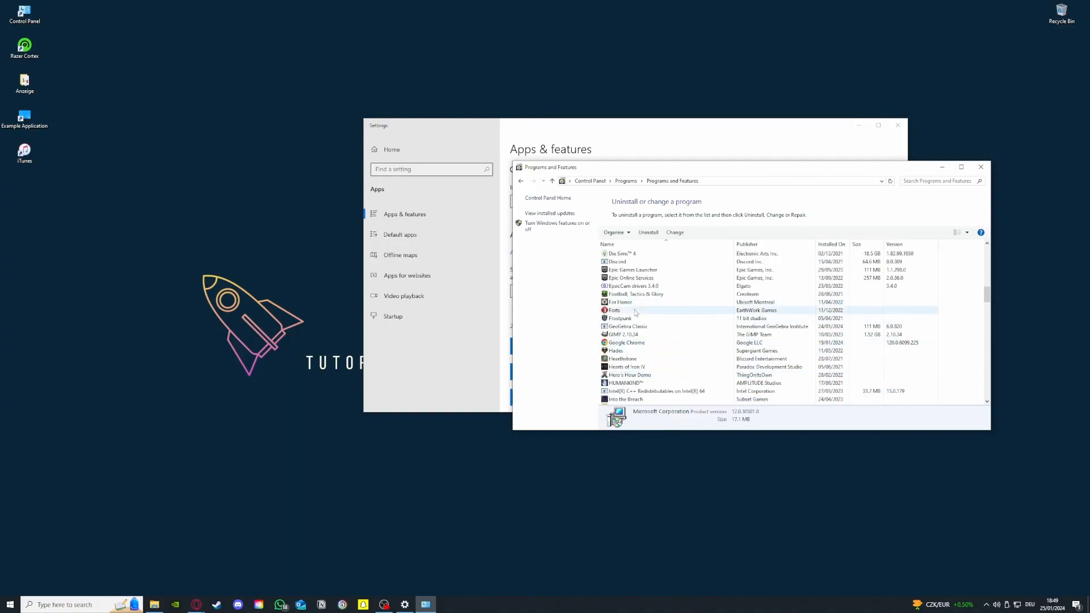
{"action": "left_click", "coordinate": [628, 334]}
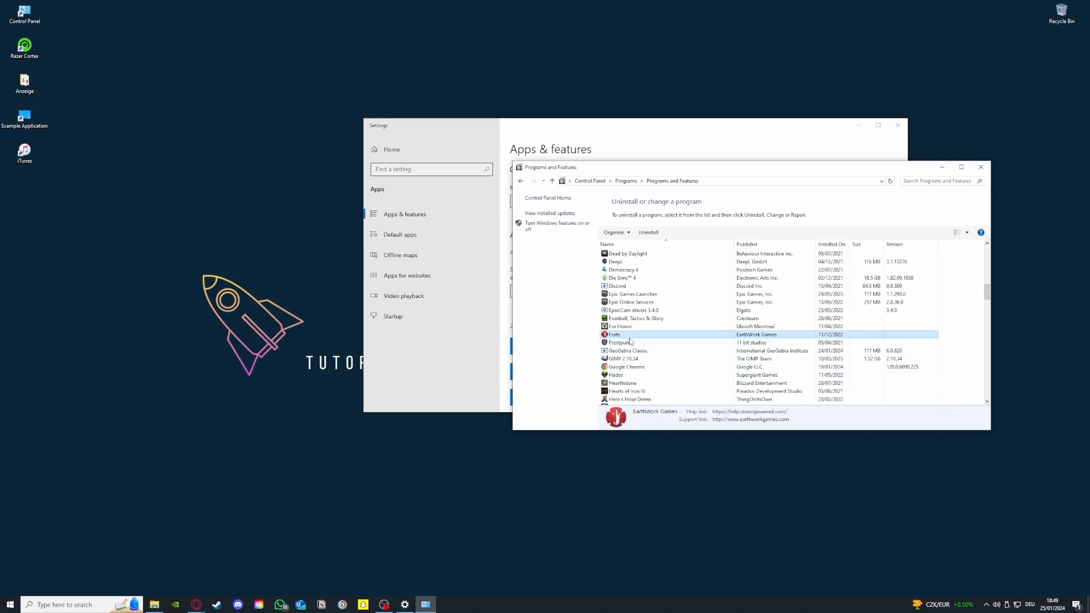
{"action": "right_click", "coordinate": [628, 338]}
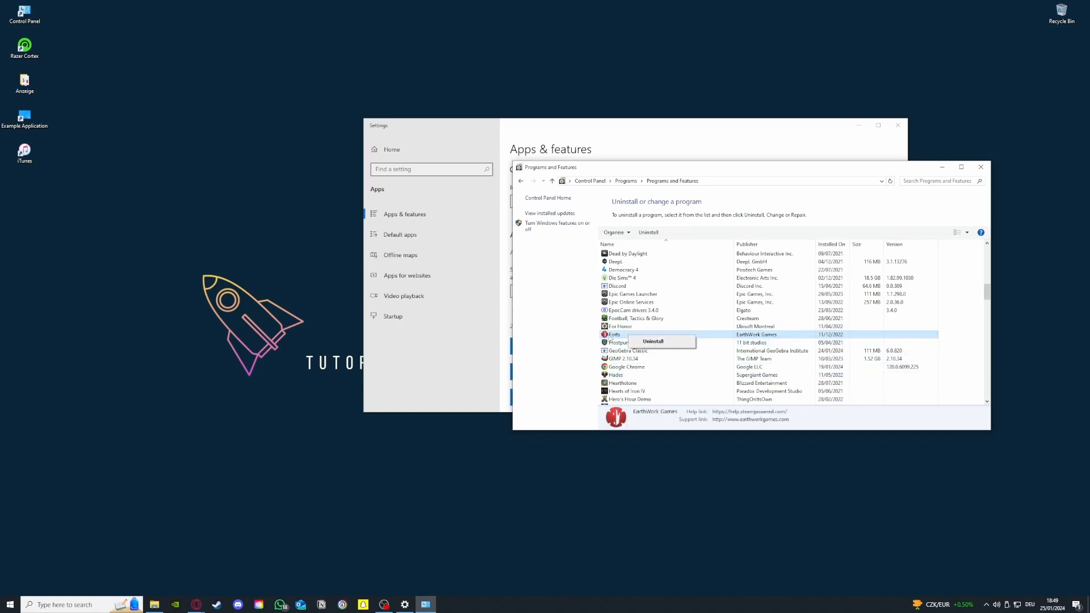
{"action": "left_click", "coordinate": [677, 317]}
{"action": "left_click", "coordinate": [943, 167]}
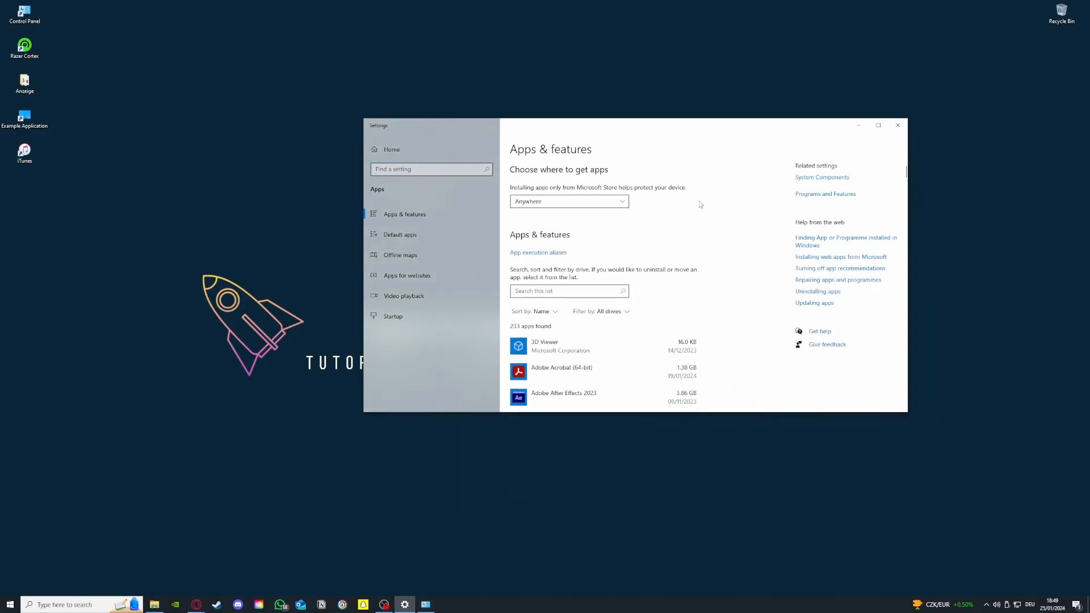
- Enlarge the Settings window, expand the Paint entry in Apps & features to check its Uninstall option, and minimise Settings
{"action": "scroll", "coordinate": [627, 243], "scroll_direction": "down", "scroll_amount": 20}
{"action": "scroll", "coordinate": [570, 296], "scroll_direction": "down", "scroll_amount": 15}
{"action": "left_click_drag", "start_coordinate": [362, 413], "coordinate": [167, 526]}
{"action": "scroll", "coordinate": [341, 397], "scroll_direction": "down", "scroll_amount": 20}
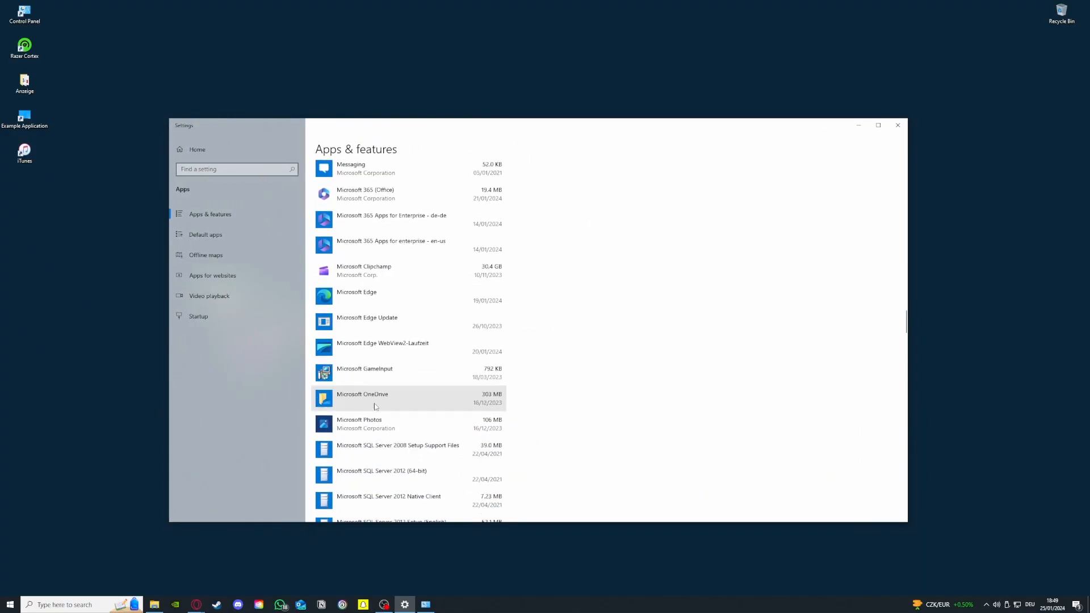
{"action": "scroll", "coordinate": [326, 375], "scroll_direction": "down", "scroll_amount": 1}
{"action": "left_click", "coordinate": [409, 382]}
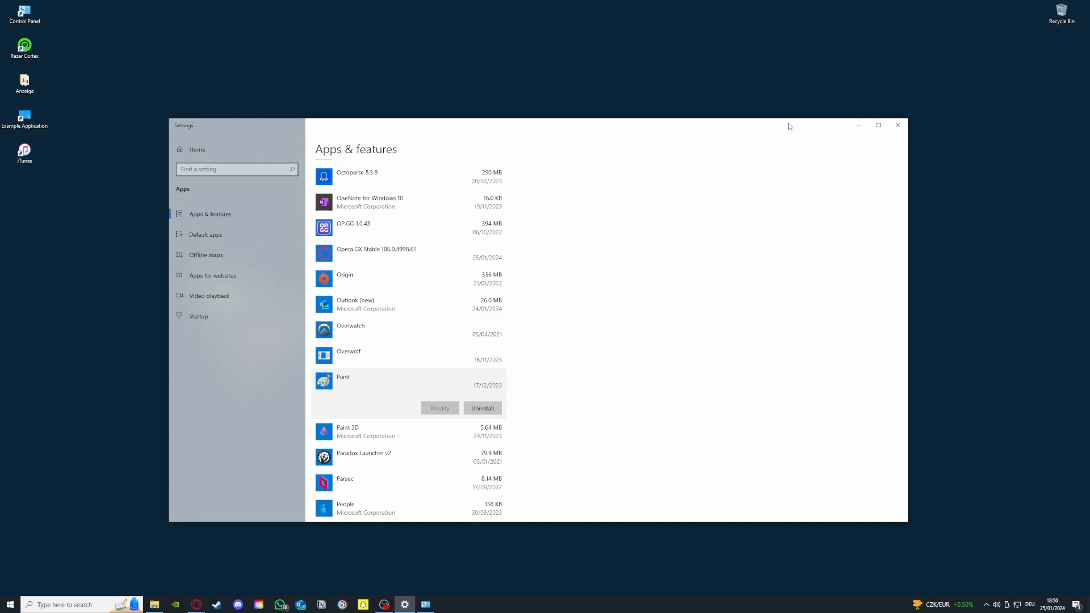
{"action": "left_click", "coordinate": [861, 127]}
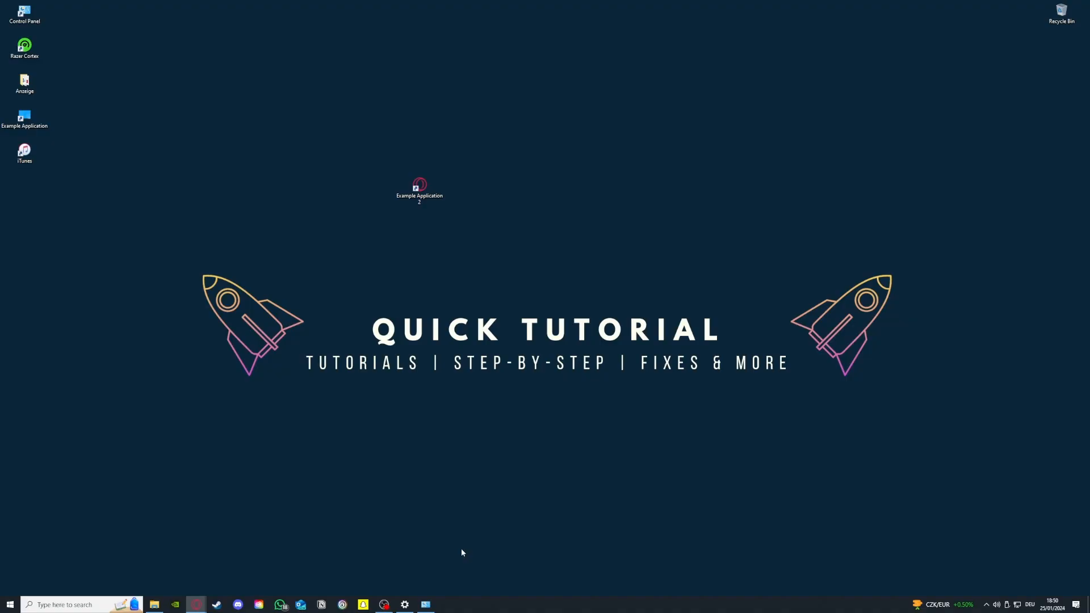
- Search Windows for "windo" and open Windows Defender Firewall with Advanced Security
{"action": "left_click", "coordinate": [100, 604]}
{"action": "type", "text": "widnw"}
{"action": "key", "text": "BackSpace"}
{"action": "key", "text": "BackSpace"}
{"action": "key", "text": "BackSpace"}
{"action": "type", "text": "ndo"}
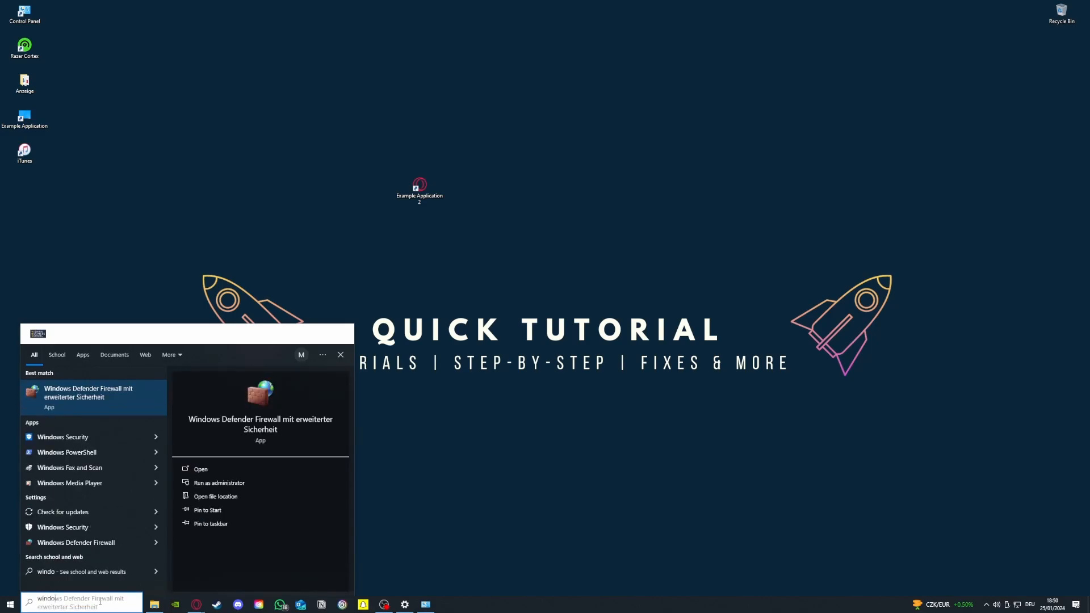
{"action": "left_click", "coordinate": [162, 400]}
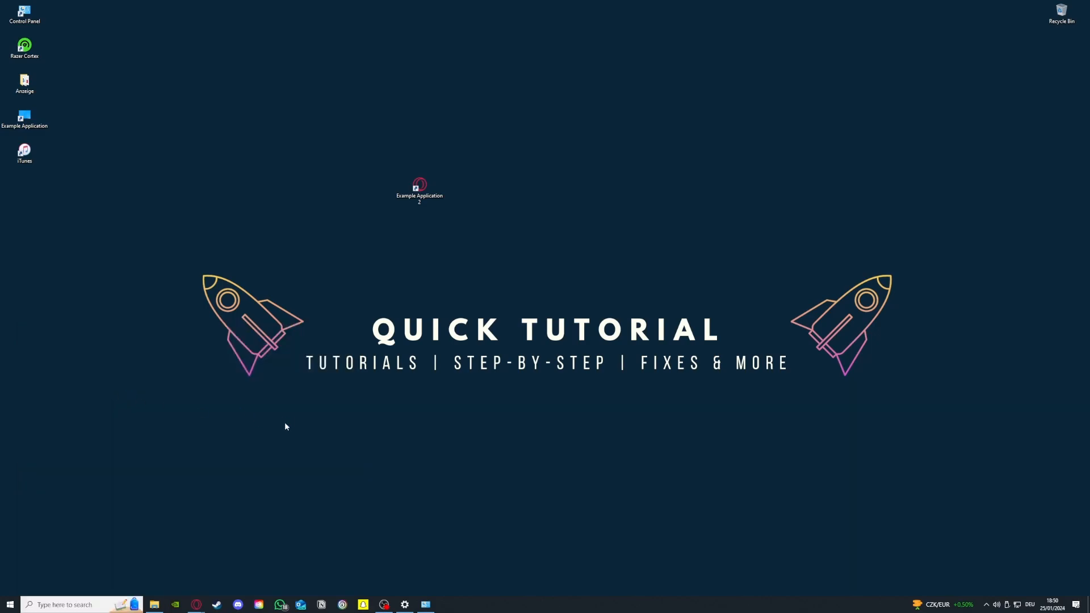
- Open the firewall's Inbound Rules, enlarge the window, and look through the list of application and system rules
{"action": "left_click", "coordinate": [55, 55]}
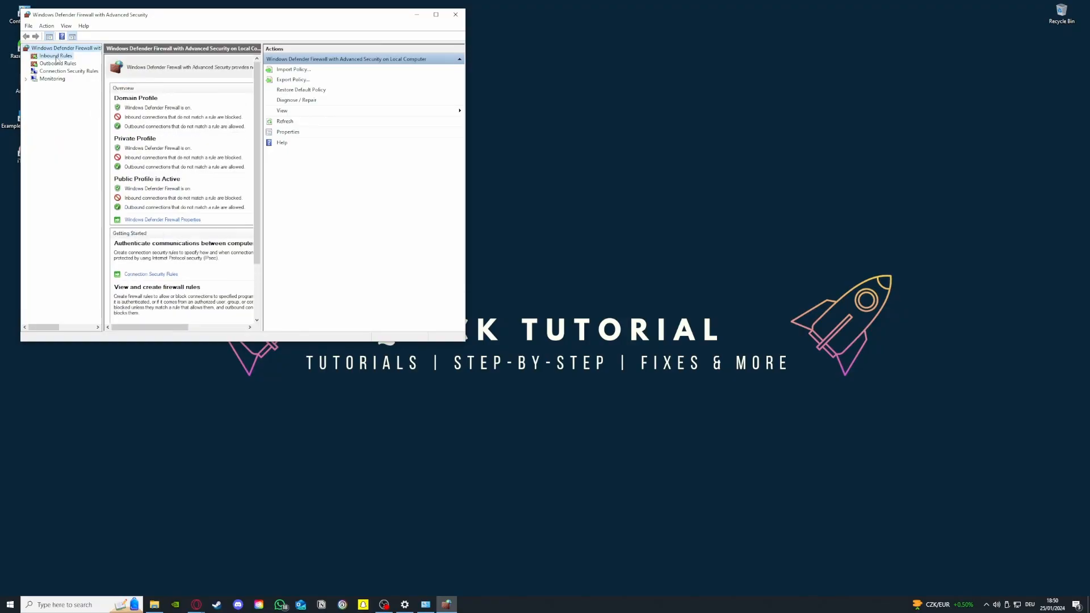
{"action": "scroll", "coordinate": [166, 246], "scroll_direction": "down", "scroll_amount": 20}
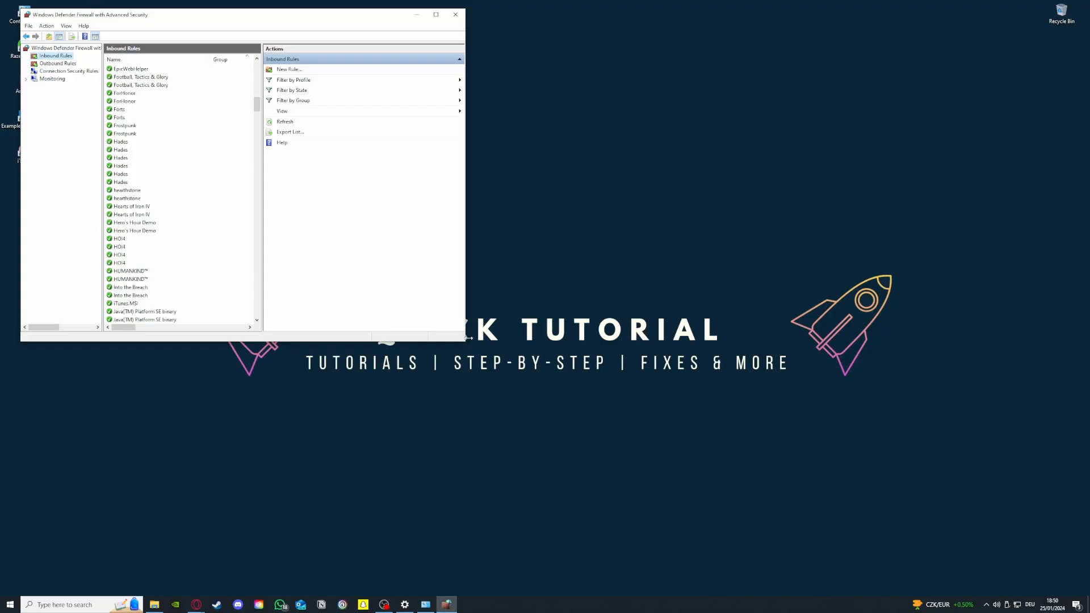
{"action": "left_click_drag", "start_coordinate": [474, 345], "coordinate": [802, 470]}
{"action": "scroll", "coordinate": [288, 326], "scroll_direction": "down", "scroll_amount": 10}
{"action": "scroll", "coordinate": [287, 325], "scroll_direction": "up", "scroll_amount": 9}
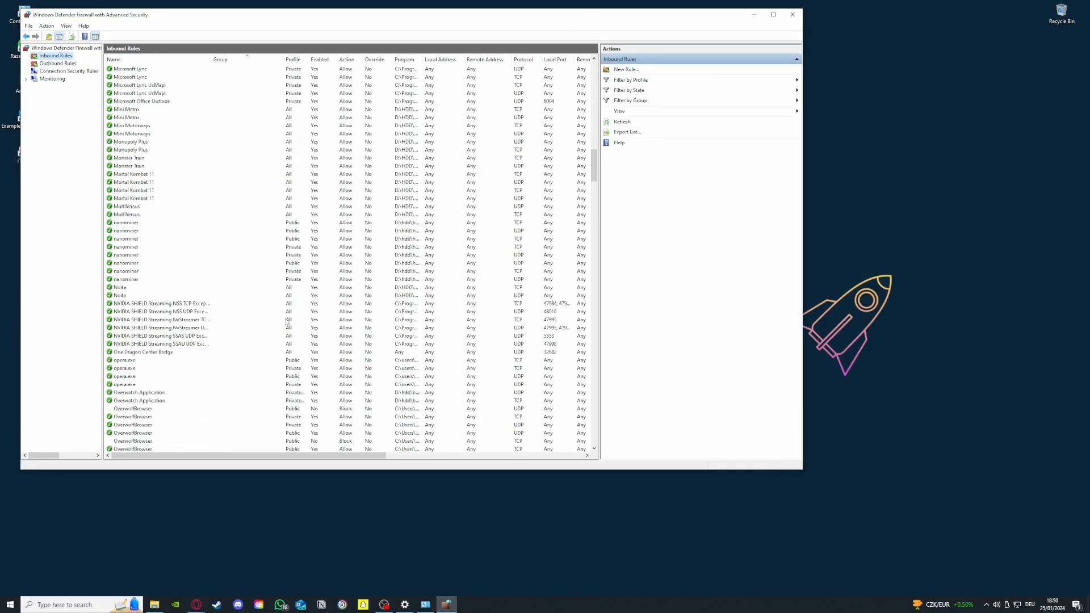
{"action": "scroll", "coordinate": [201, 337], "scroll_direction": "up", "scroll_amount": 20}
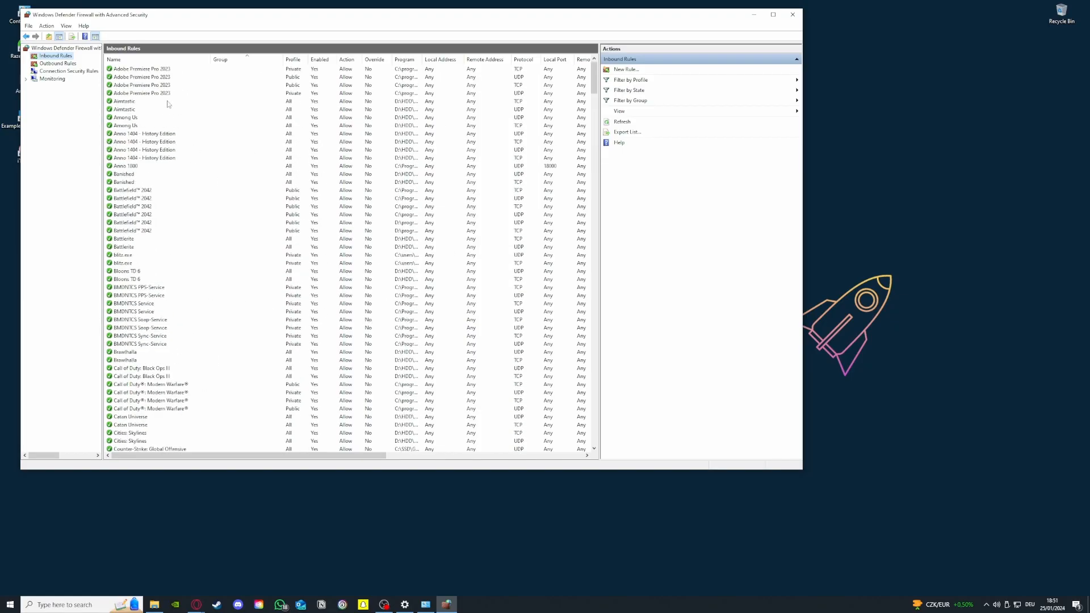
{"action": "scroll", "coordinate": [407, 131], "scroll_direction": "down", "scroll_amount": 15}
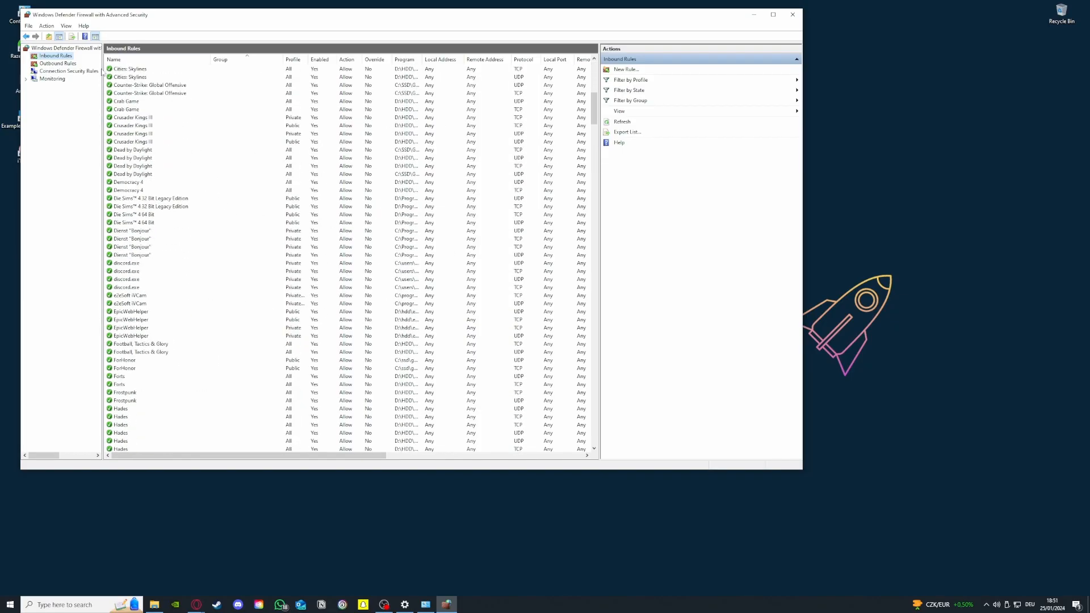
{"action": "left_click_drag", "start_coordinate": [594, 100], "coordinate": [603, 391]}
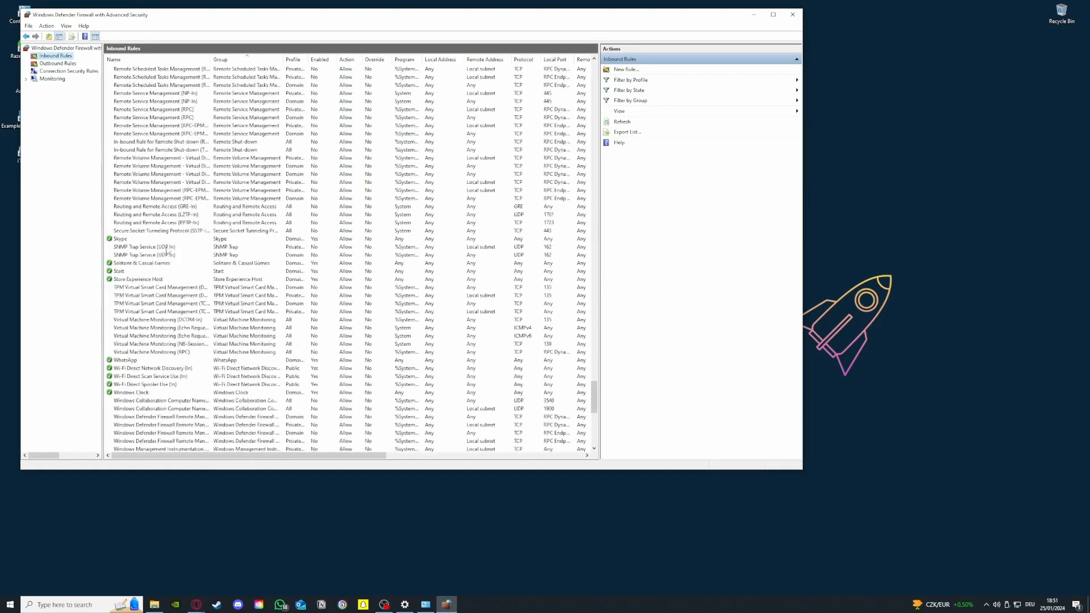
- Check the inbound SNMP Trap Service, Network Discovery (UPnP-In) and BranchCache Content Retrieval (HTTP-In) rules, and look back through the application rules
{"action": "left_click", "coordinate": [117, 255]}
{"action": "scroll", "coordinate": [119, 231], "scroll_direction": "up", "scroll_amount": 8}
{"action": "scroll", "coordinate": [119, 230], "scroll_direction": "up", "scroll_amount": 13}
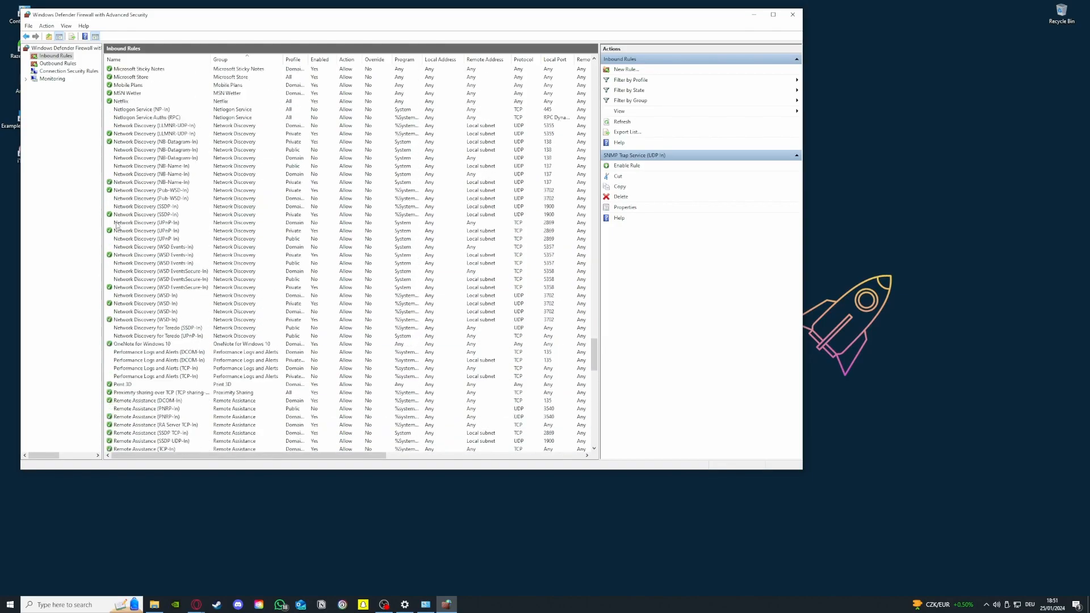
{"action": "left_click", "coordinate": [150, 240]}
{"action": "scroll", "coordinate": [149, 245], "scroll_direction": "up", "scroll_amount": 20}
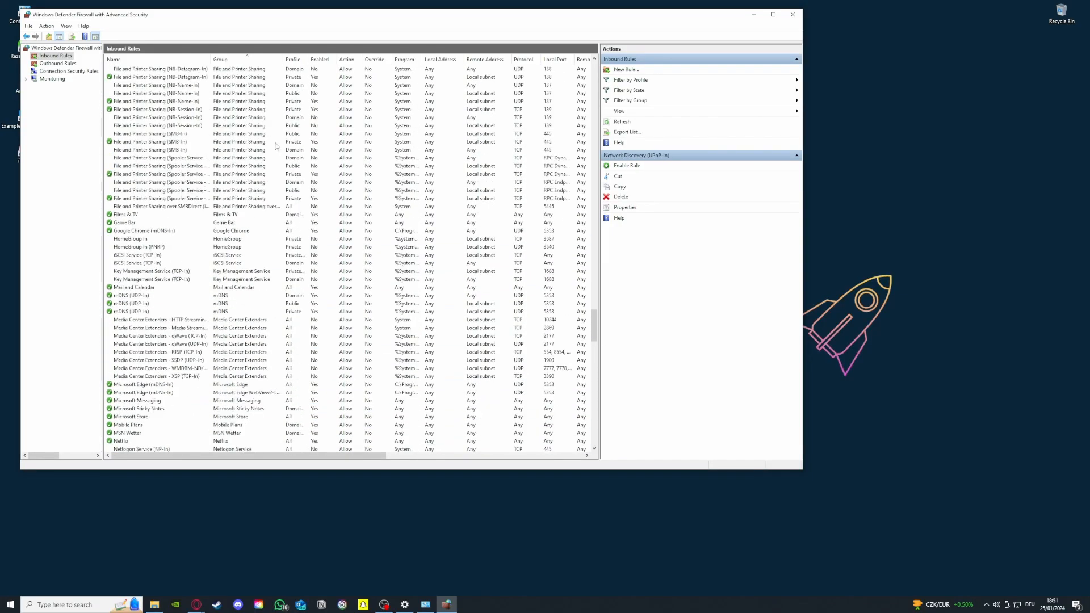
{"action": "scroll", "coordinate": [133, 290], "scroll_direction": "up", "scroll_amount": 20}
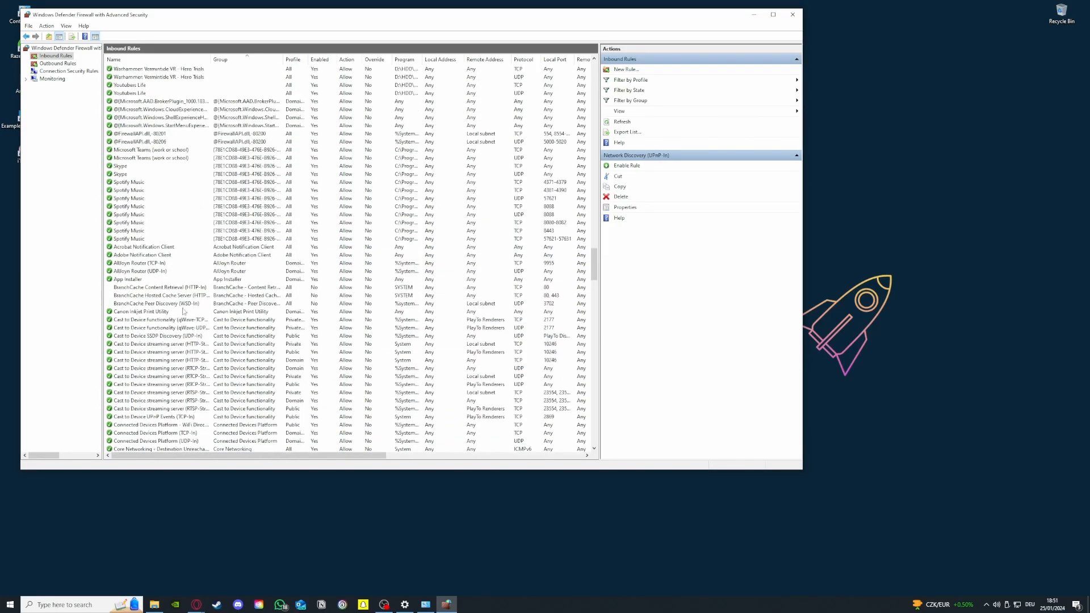
{"action": "left_click", "coordinate": [133, 288]}
{"action": "scroll", "coordinate": [136, 284], "scroll_direction": "up", "scroll_amount": 13}
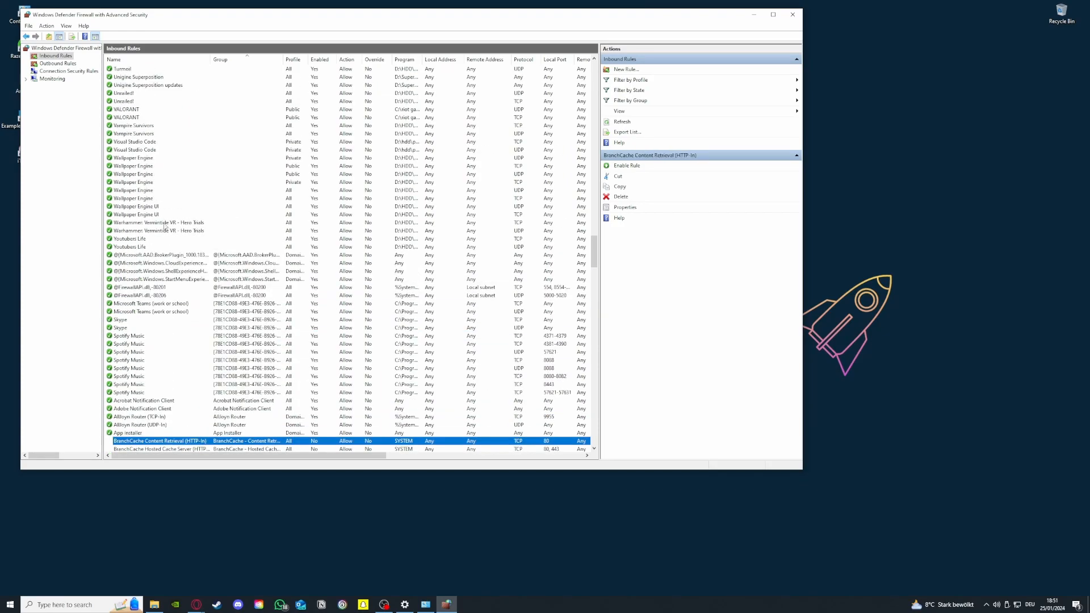
{"action": "scroll", "coordinate": [255, 281], "scroll_direction": "up", "scroll_amount": 15}
{"action": "scroll", "coordinate": [186, 268], "scroll_direction": "up", "scroll_amount": 16}
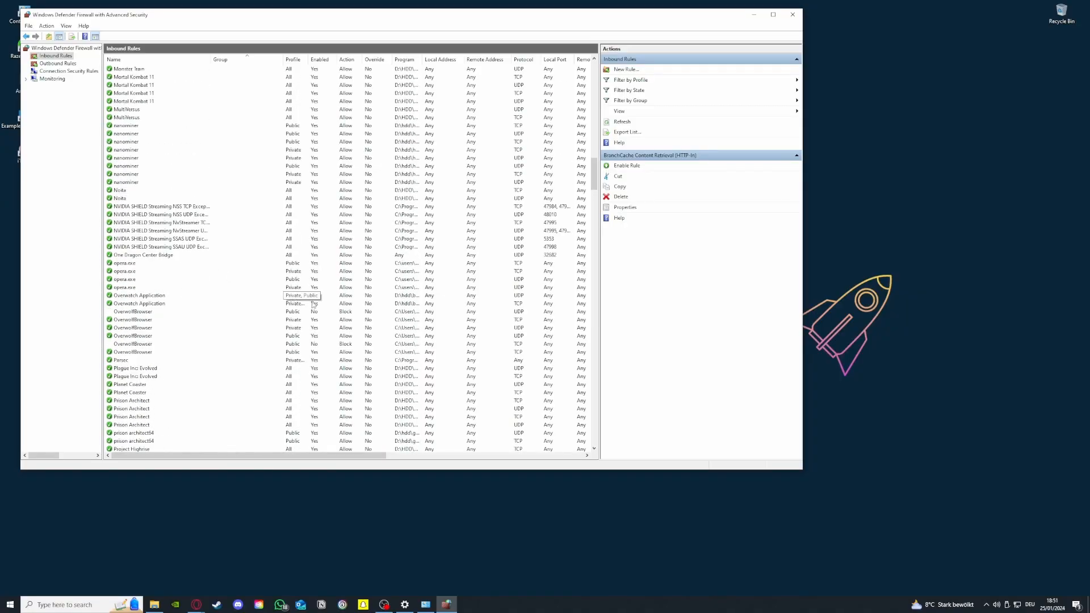
{"action": "scroll", "coordinate": [295, 307], "scroll_direction": "up", "scroll_amount": 13}
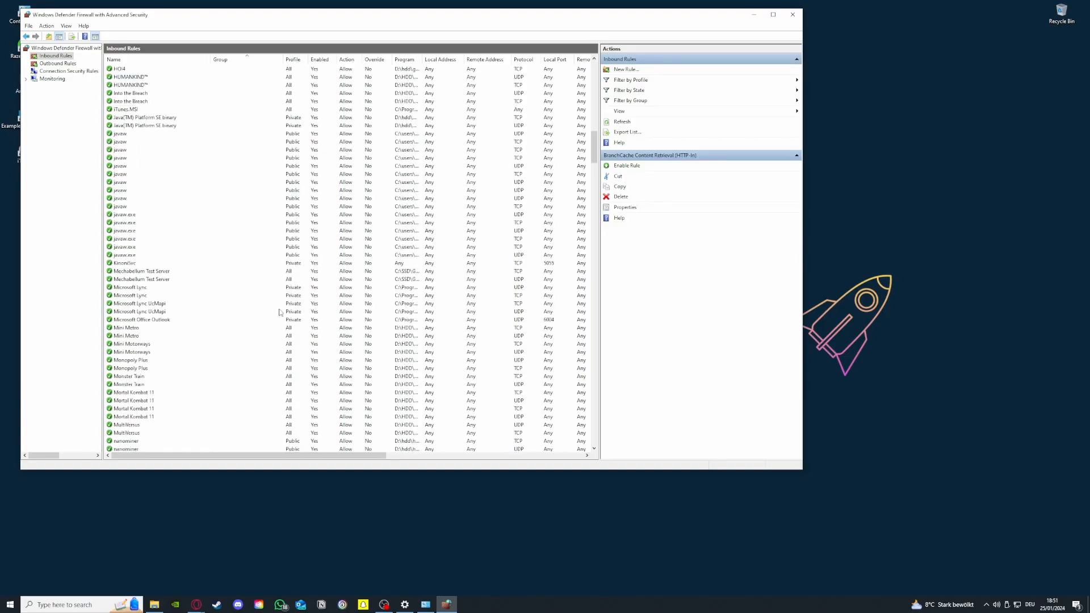
- Switch briefly to Outbound Rules, return to Inbound Rules, and examine the application rules' enabled and action settings
{"action": "left_click", "coordinate": [60, 64]}
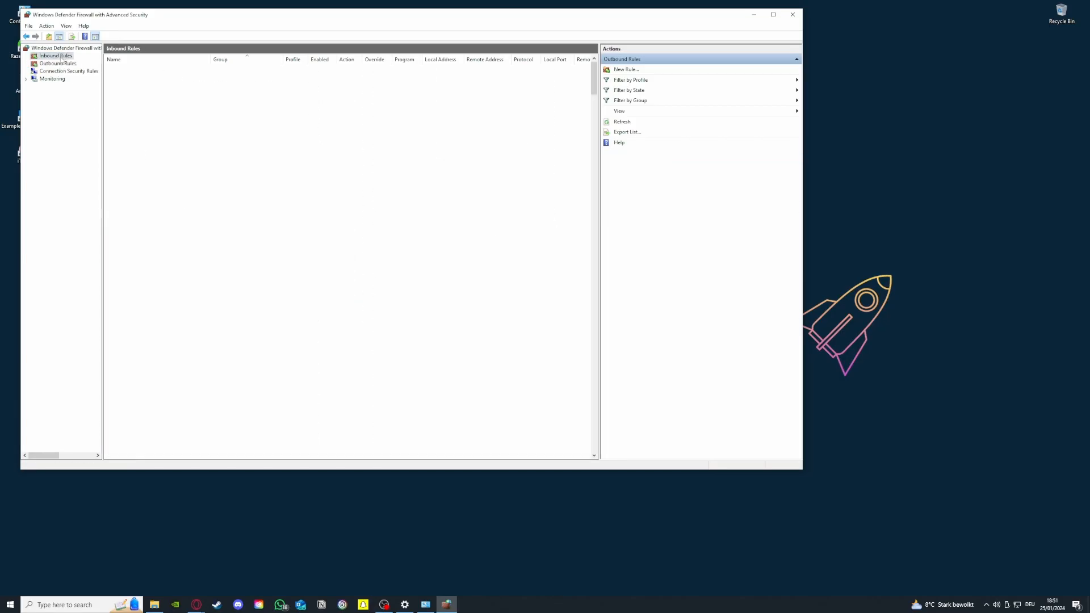
{"action": "scroll", "coordinate": [330, 171], "scroll_direction": "down", "scroll_amount": 20}
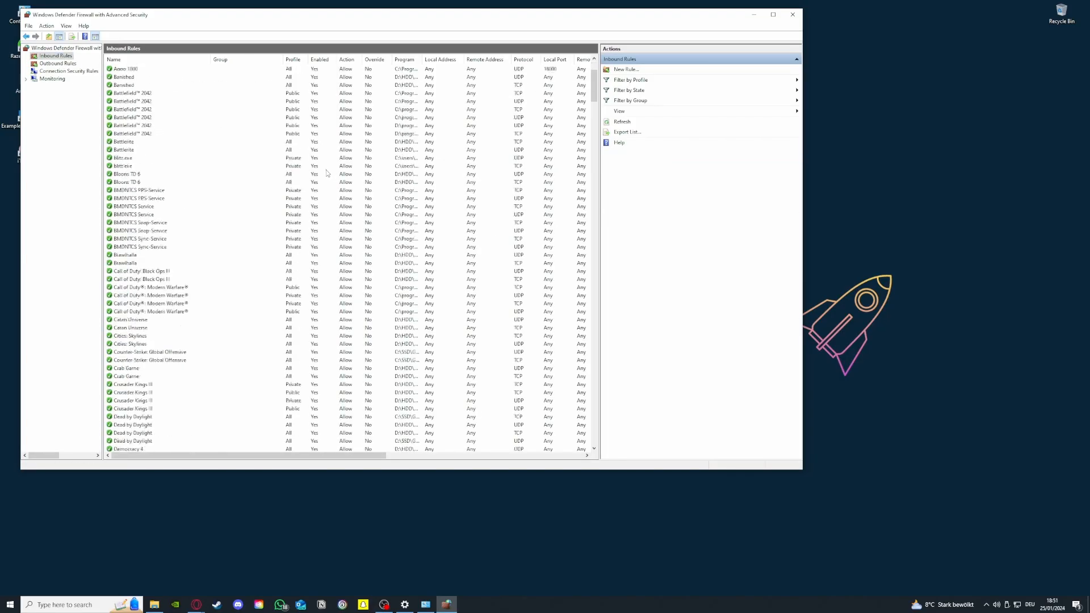
{"action": "scroll", "coordinate": [329, 165], "scroll_direction": "down", "scroll_amount": 15}
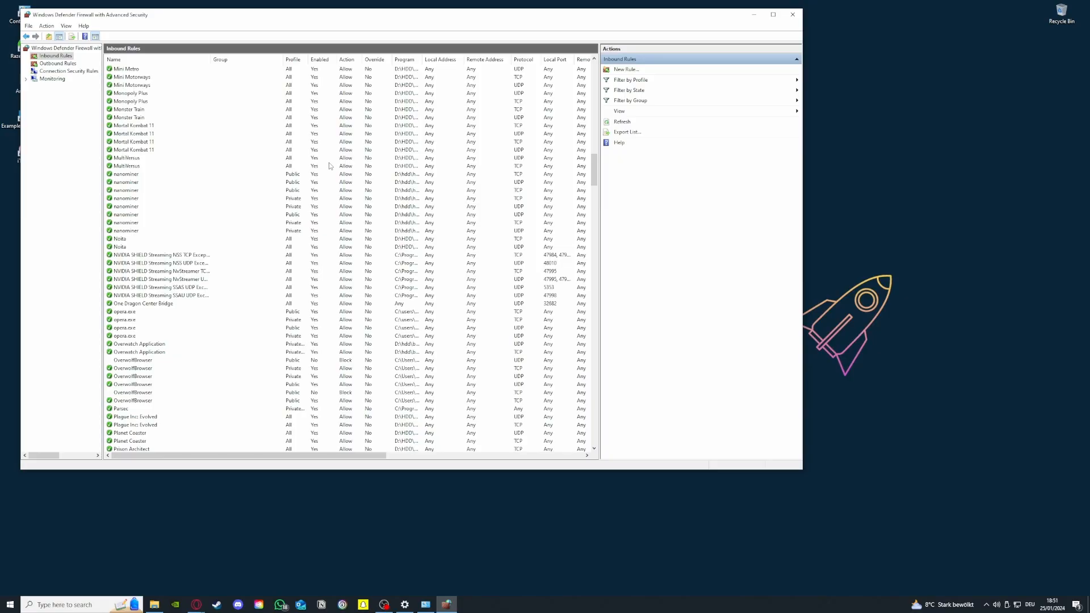
- View the Connection Security Rules, and look through the Outbound Rules for application entries
{"action": "left_click", "coordinate": [77, 71]}
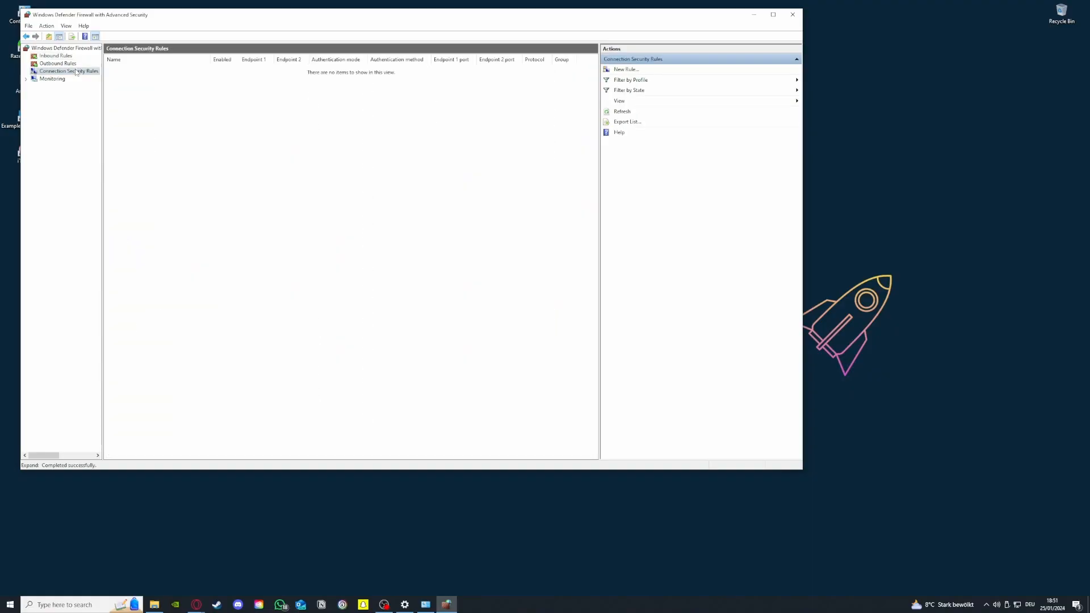
{"action": "left_click", "coordinate": [77, 64]}
{"action": "scroll", "coordinate": [373, 273], "scroll_direction": "down", "scroll_amount": 10}
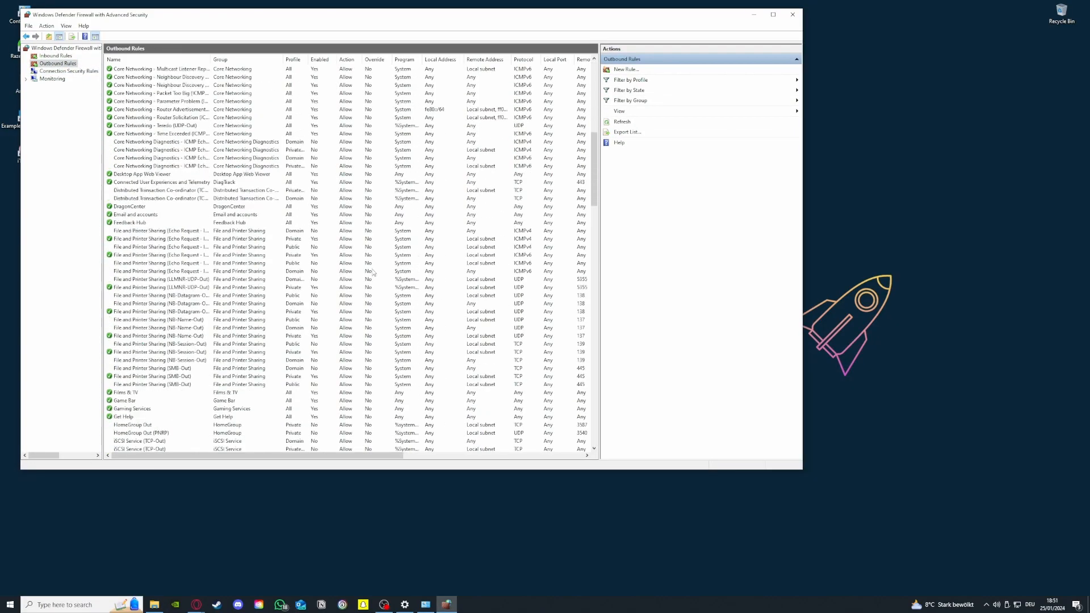
{"action": "scroll", "coordinate": [372, 273], "scroll_direction": "down", "scroll_amount": 20}
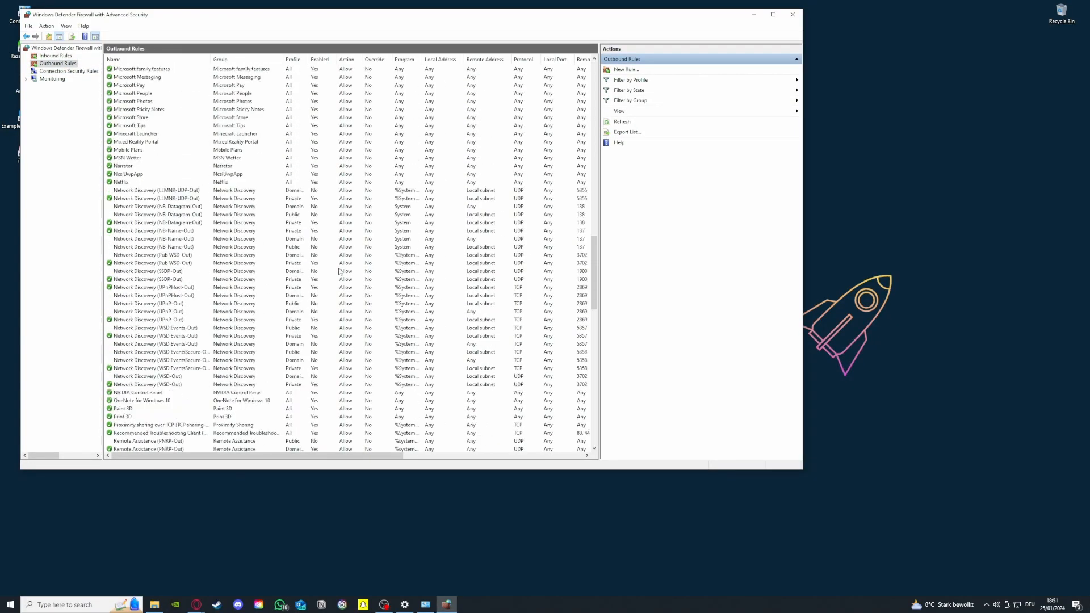
{"action": "scroll", "coordinate": [340, 271], "scroll_direction": "down", "scroll_amount": 16}
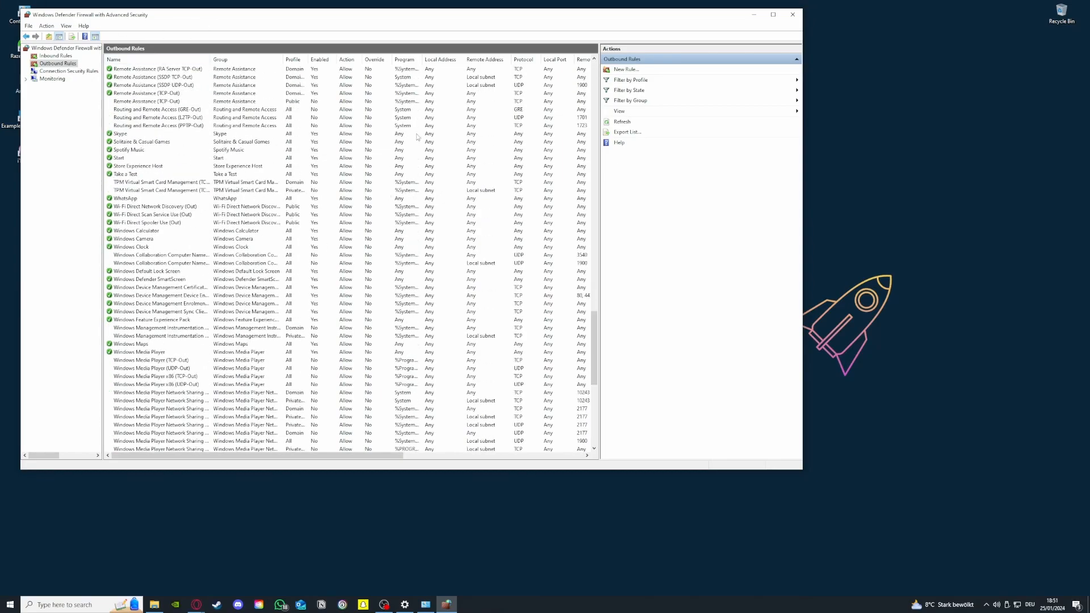
{"action": "left_click", "coordinate": [42, 27]}
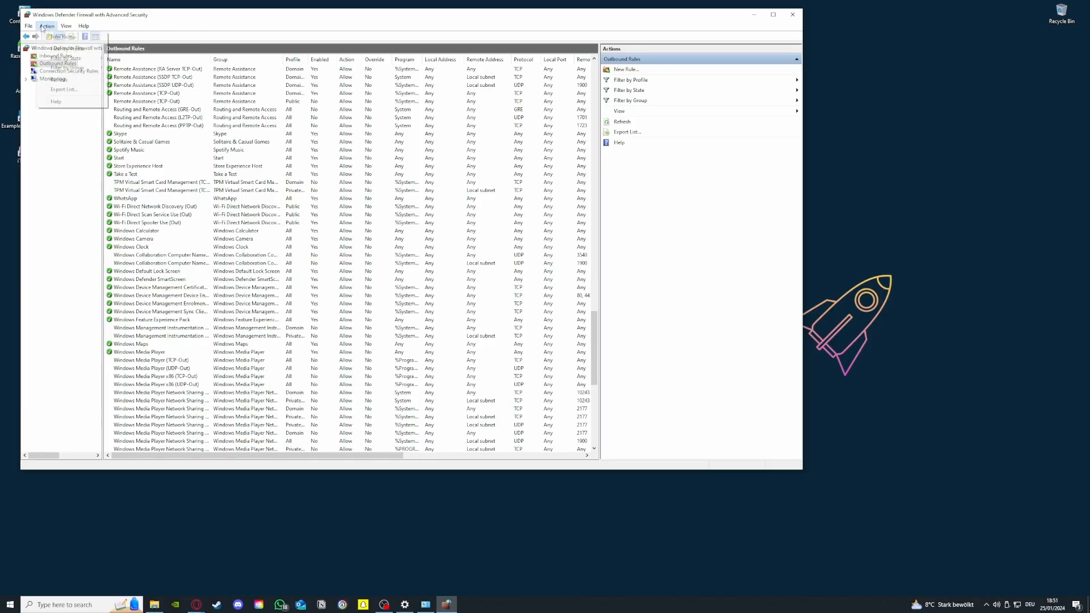
- Search Windows for "virus" to locate the Virus & threat protection settings, and dismiss the search without opening them
{"action": "key", "text": "super"}
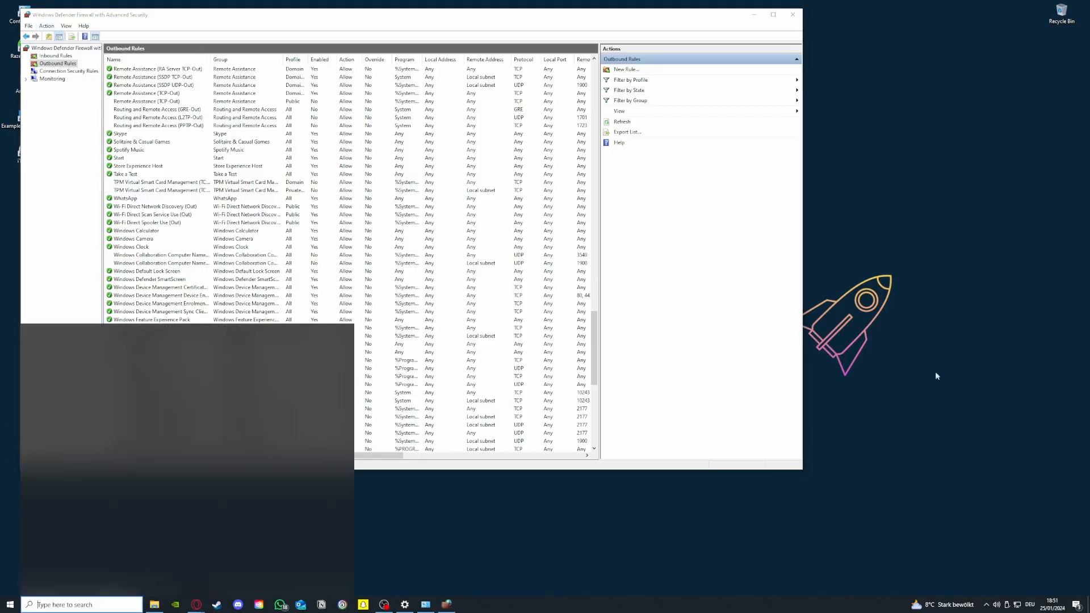
{"action": "type", "text": "vc"}
{"action": "key", "text": "BackSpace"}
{"action": "type", "text": "is"}
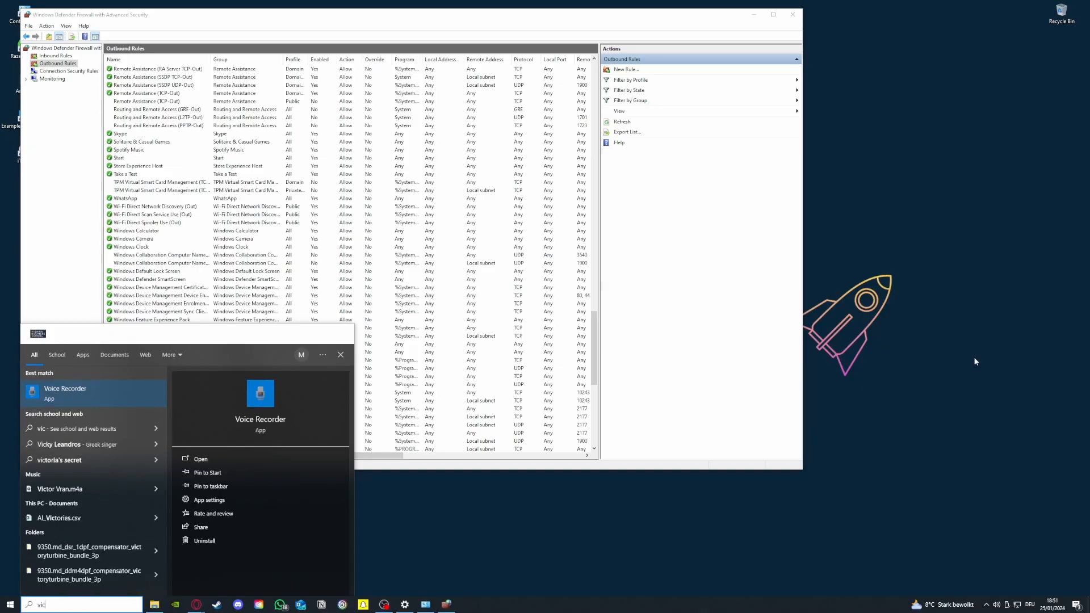
{"action": "key", "text": "BackSpace"}
{"action": "type", "text": "ris"}
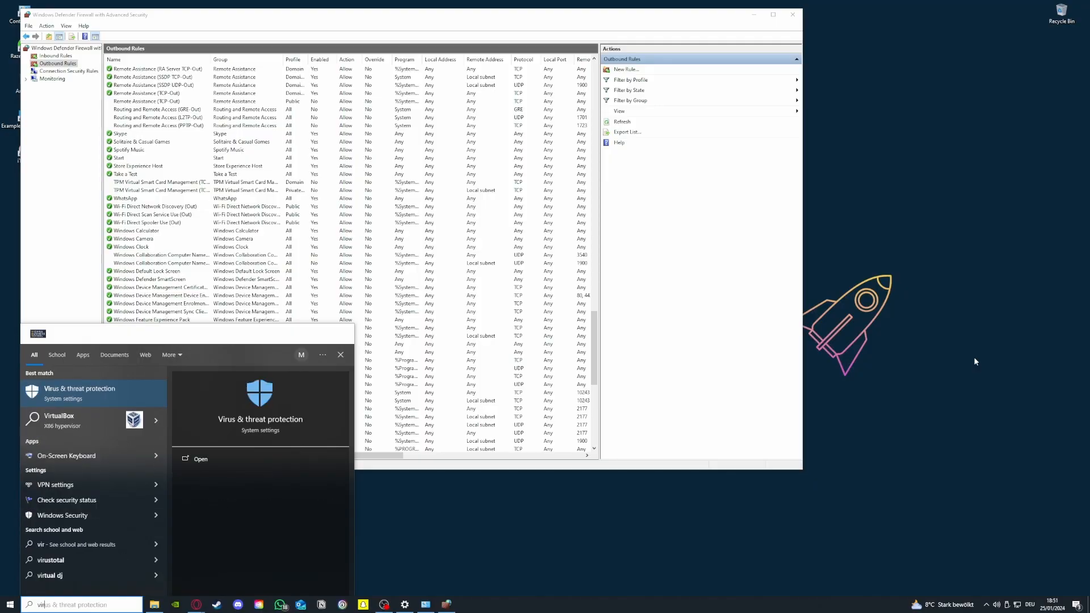
{"action": "key", "text": "BackSpace"}
{"action": "key", "text": "BackSpace"}
{"action": "type", "text": "us"}
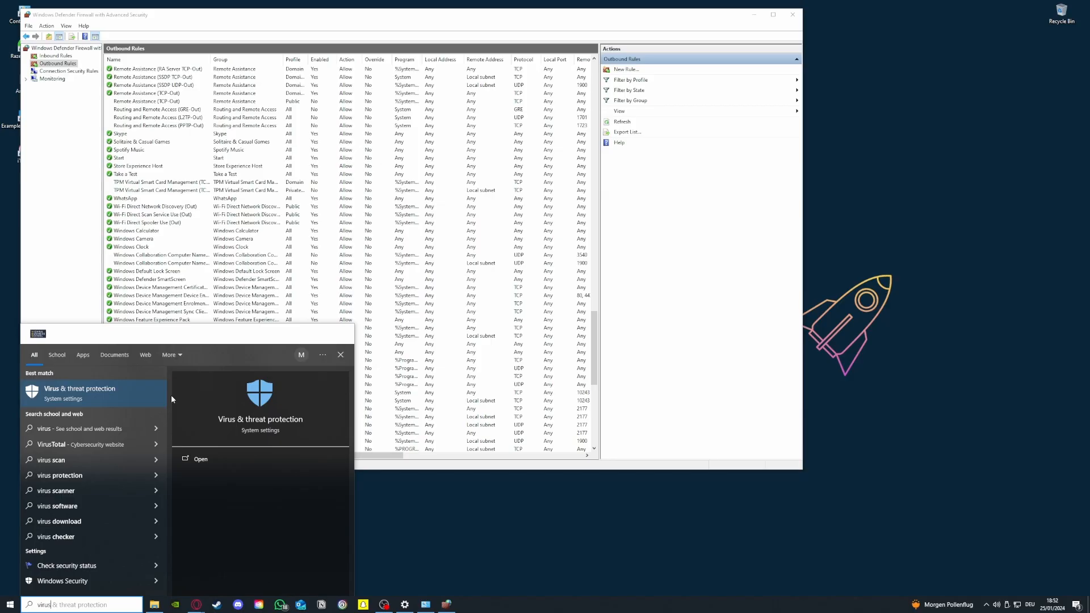
{"action": "left_click", "coordinate": [796, 170]}
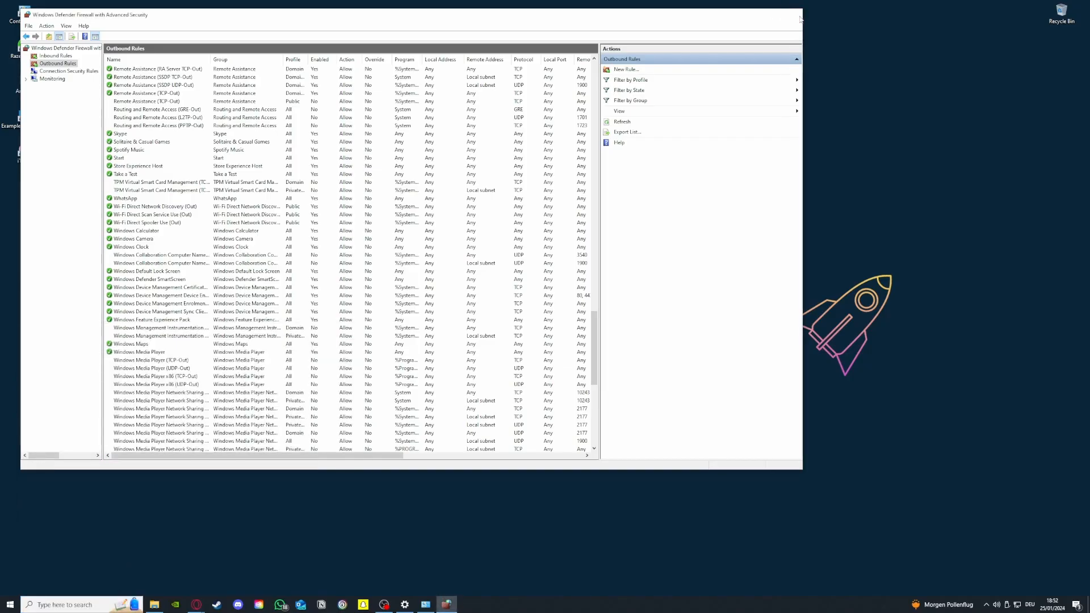
- Close the firewall window and open the Windows Update settings by searching Windows for "update"
{"action": "left_click", "coordinate": [793, 15]}
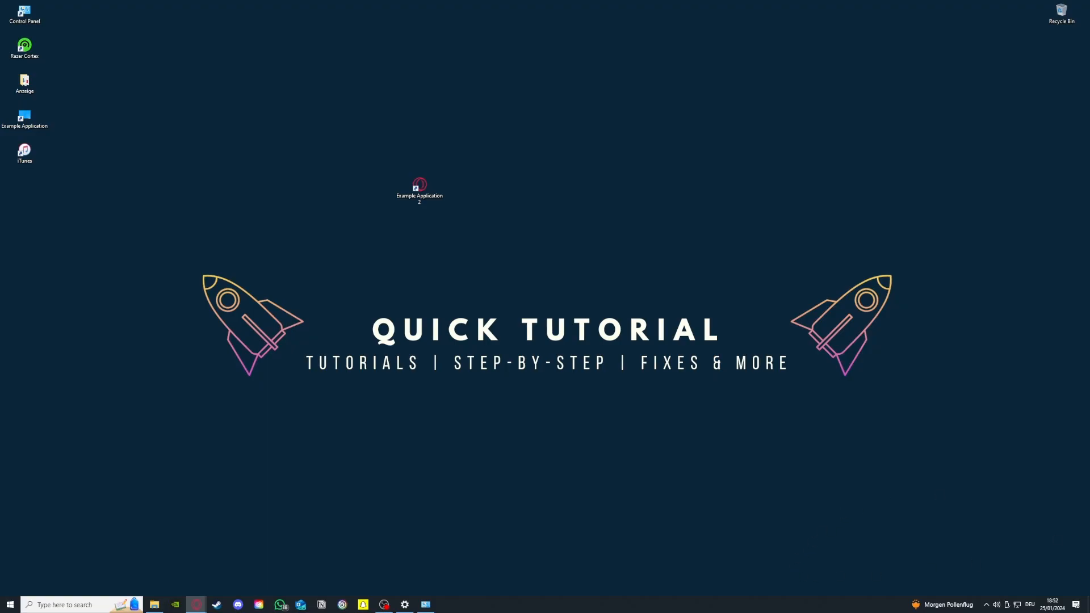
{"action": "left_click", "coordinate": [73, 605]}
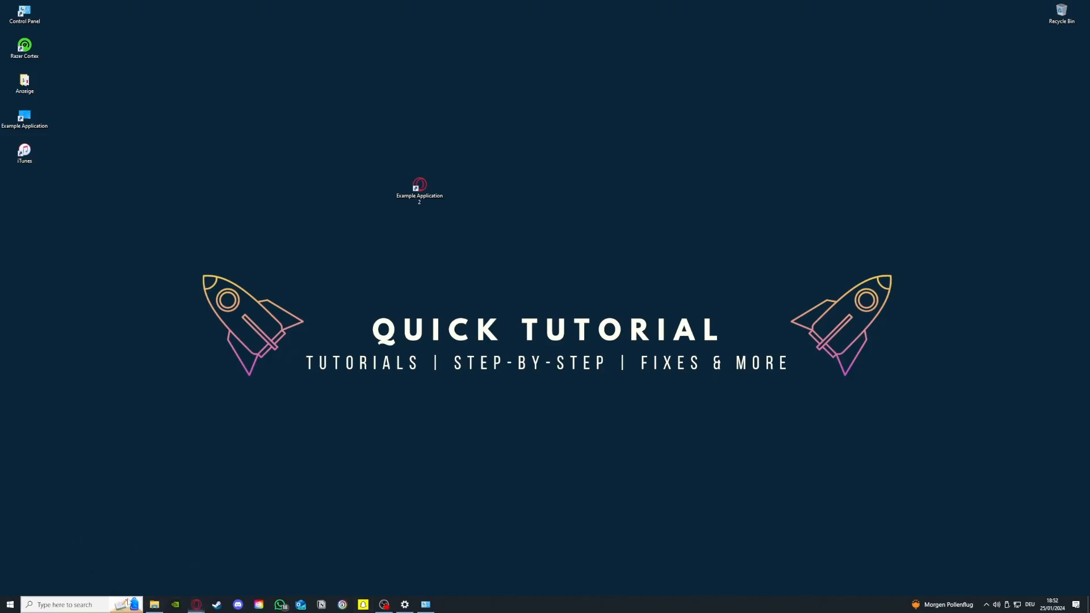
{"action": "type", "text": "update"}
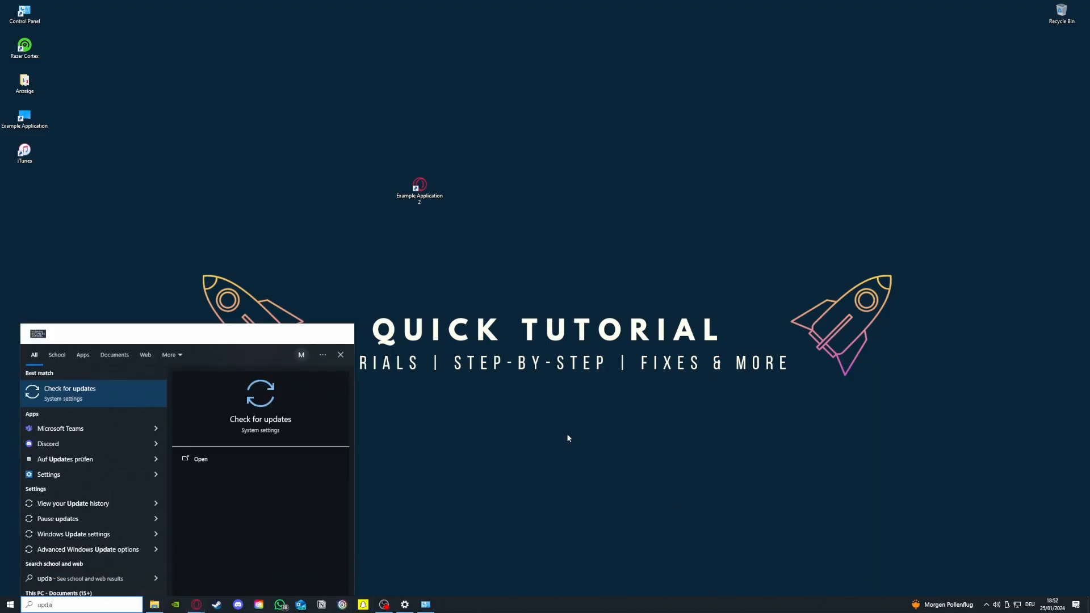
{"action": "key", "text": "Return"}
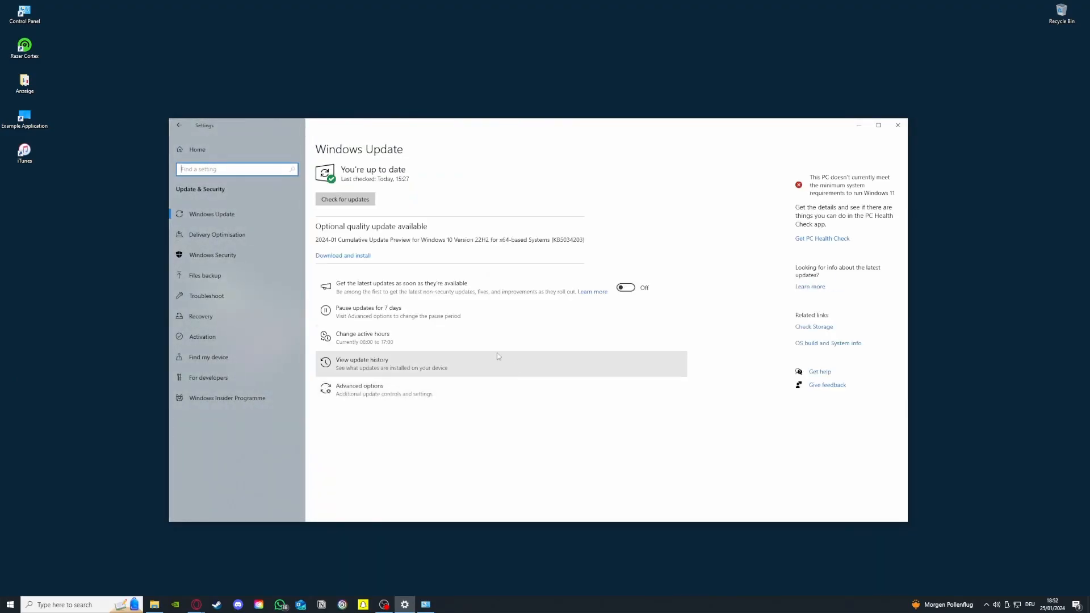